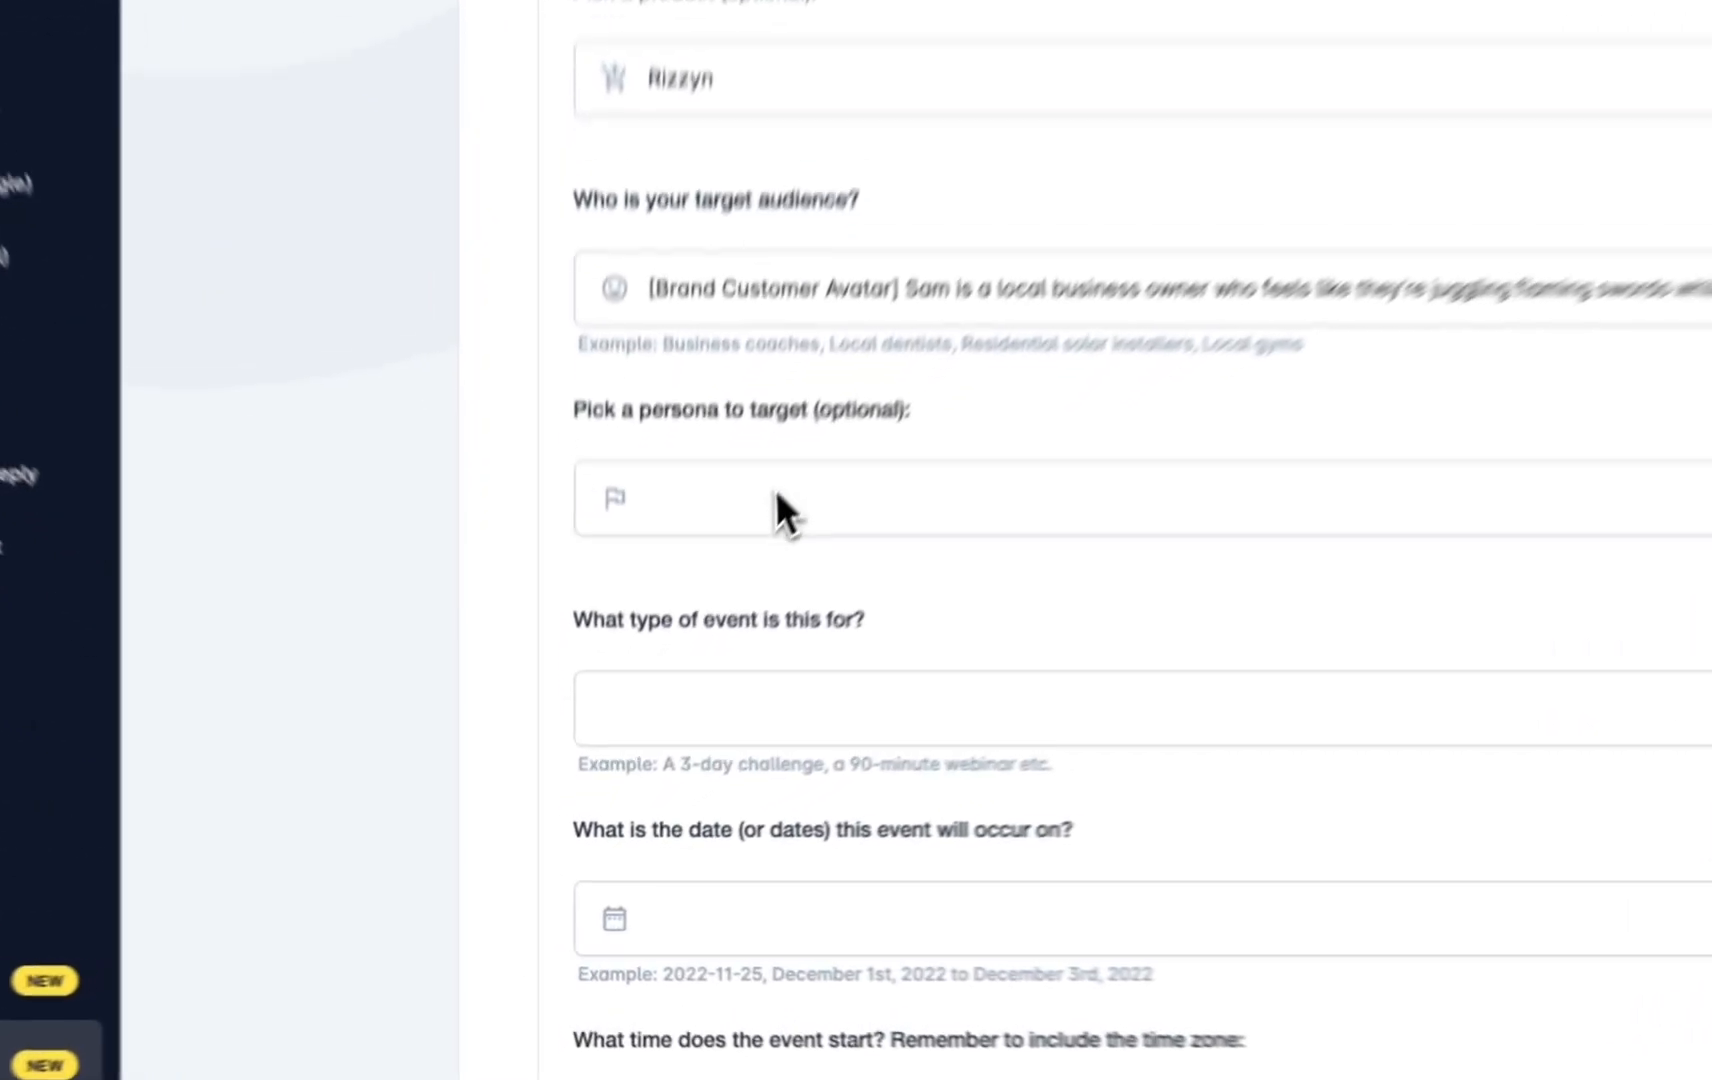
# Target the cafe-owner persona and set the event type to Masterclass.
pyautogui.click(736, 677)
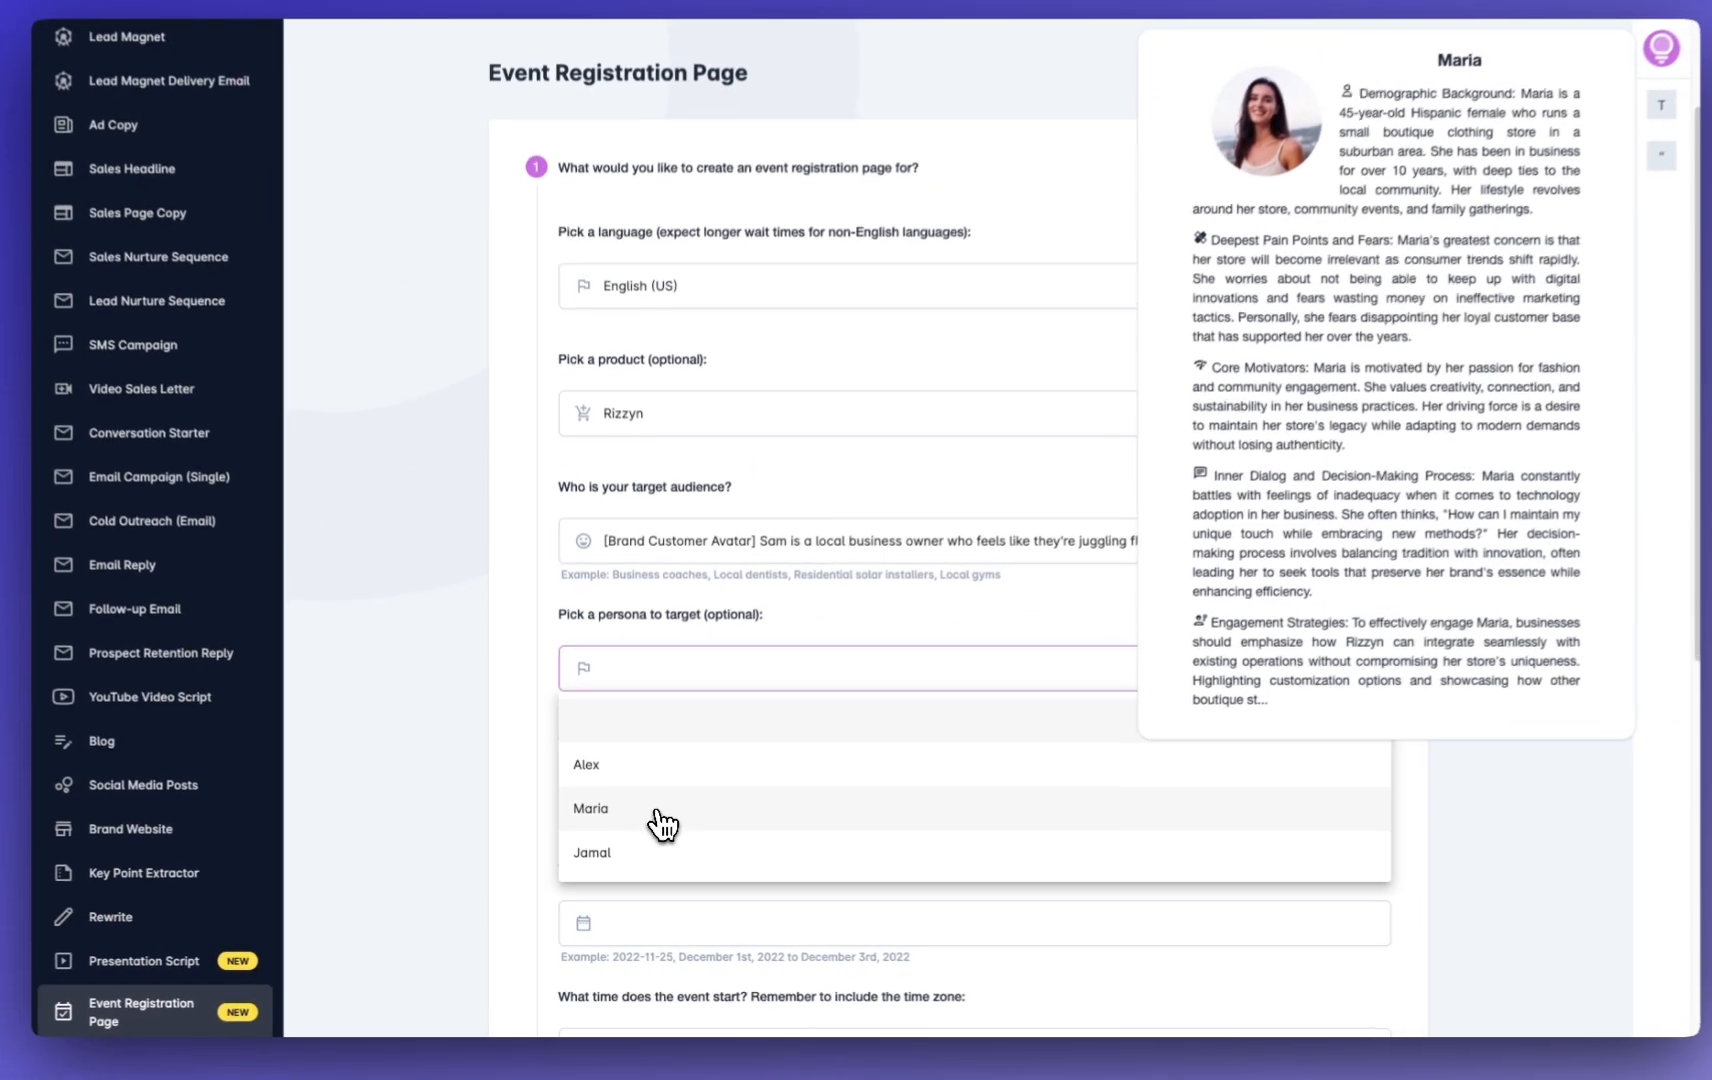
pyautogui.moveTo(756, 625)
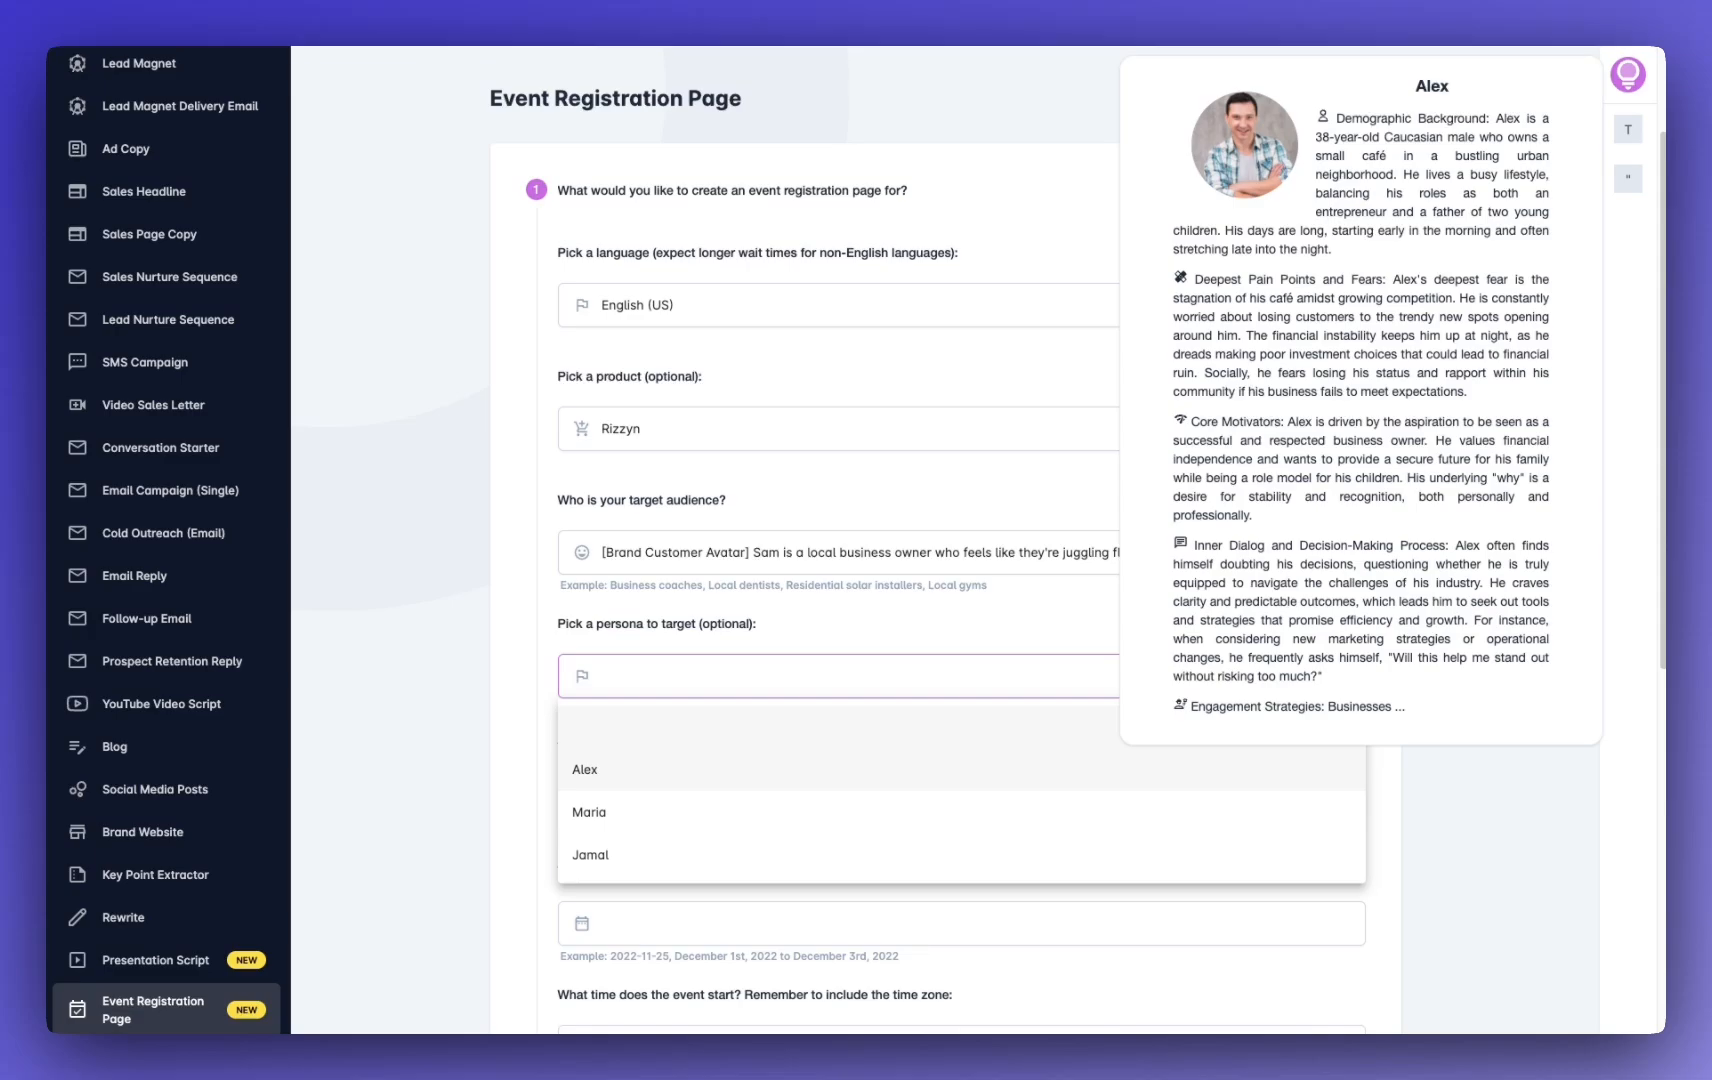
pyautogui.click(657, 772)
pyautogui.scroll(-3, 948, 715)
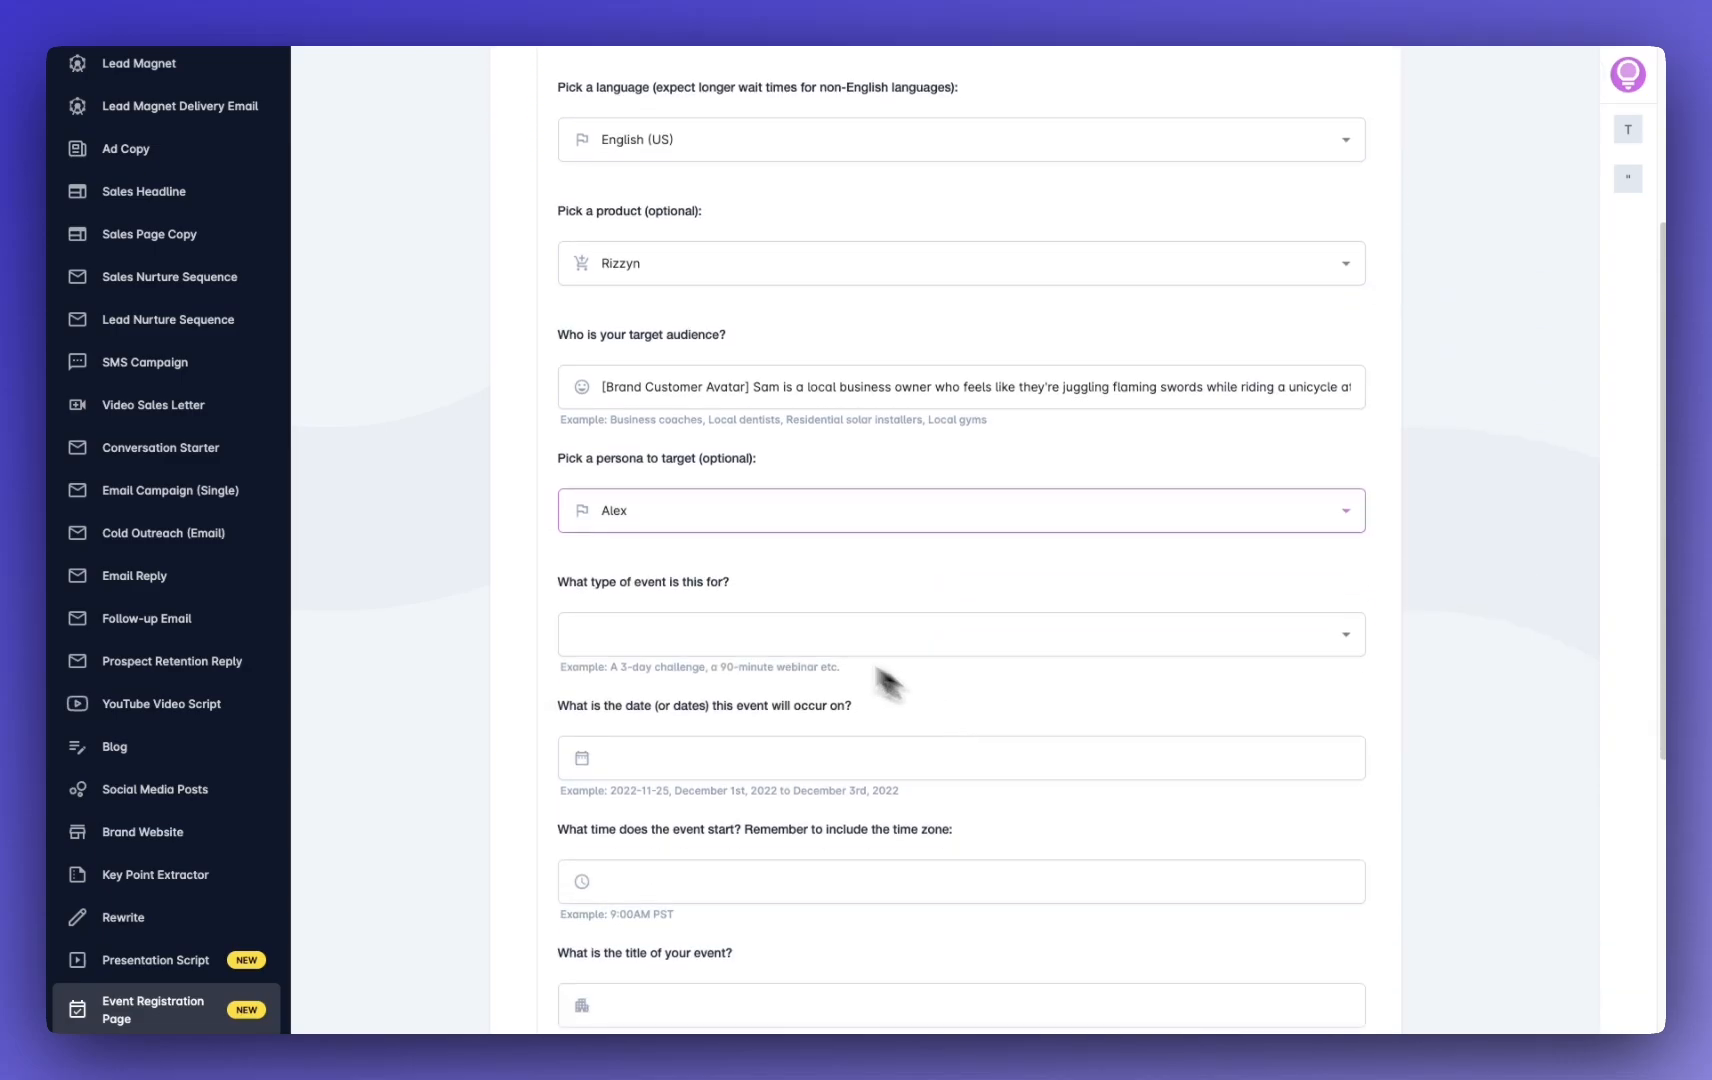
pyautogui.click(657, 630)
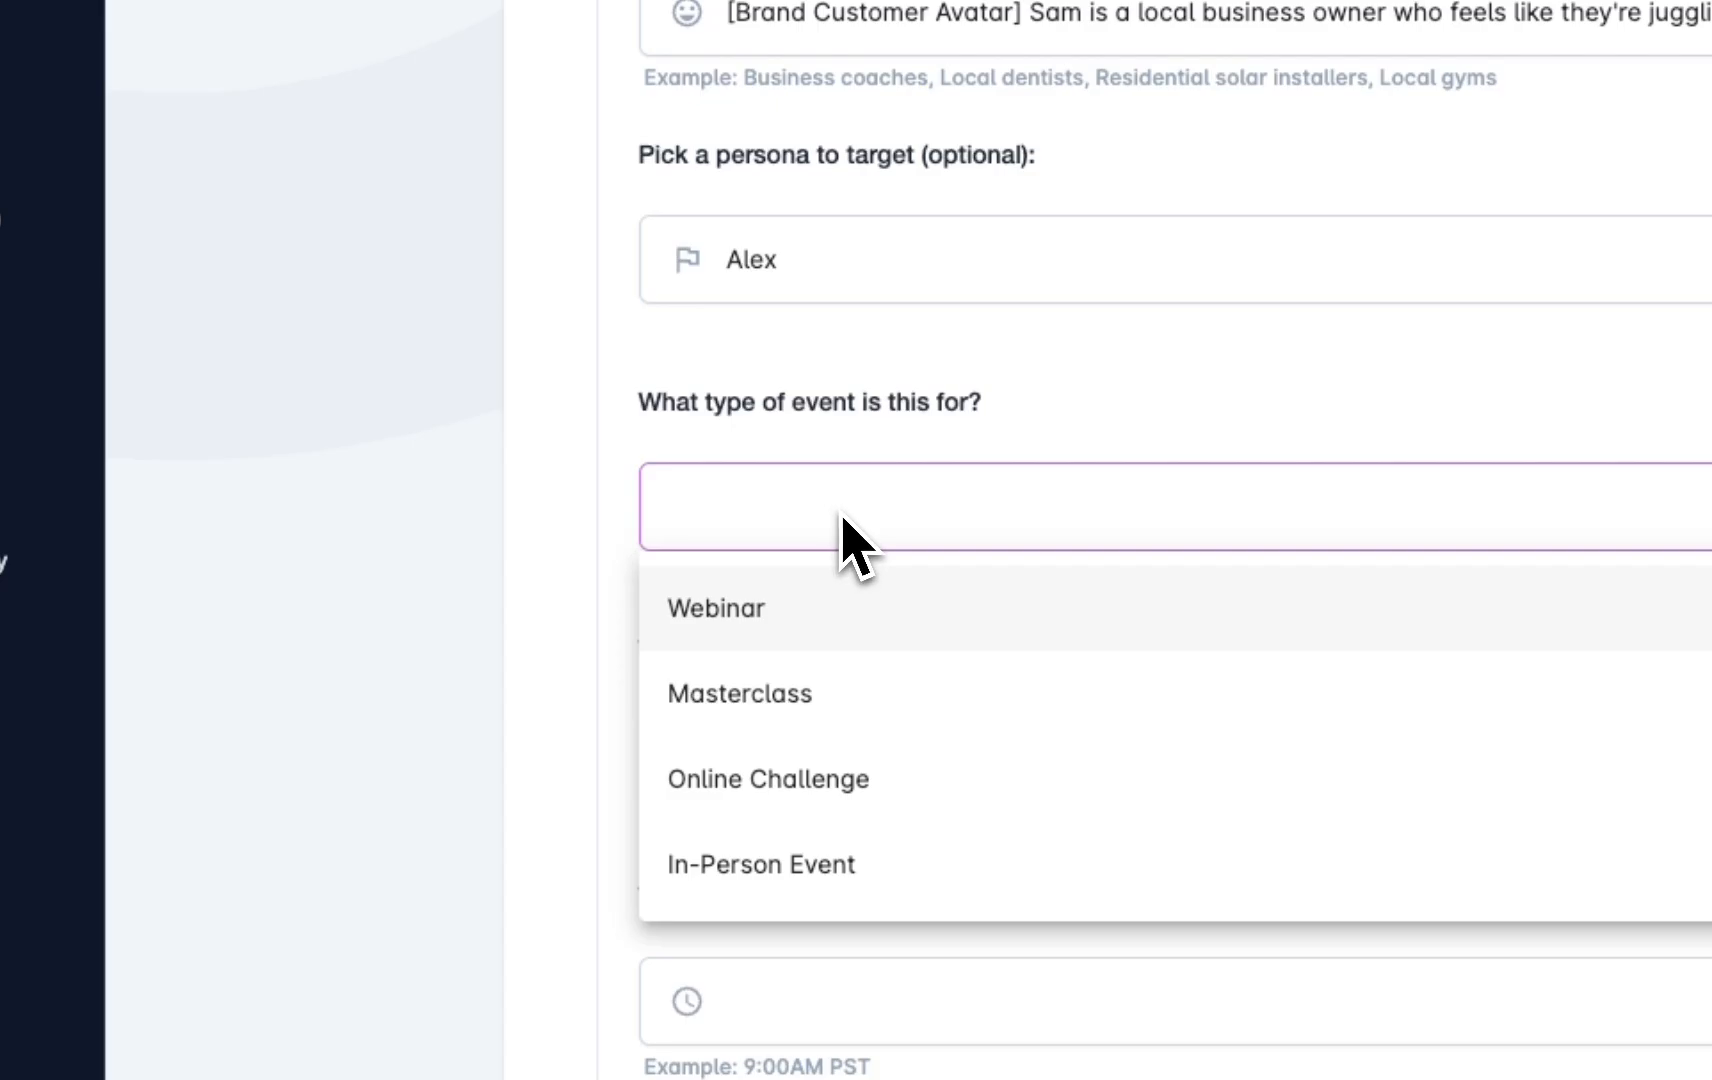
pyautogui.click(812, 692)
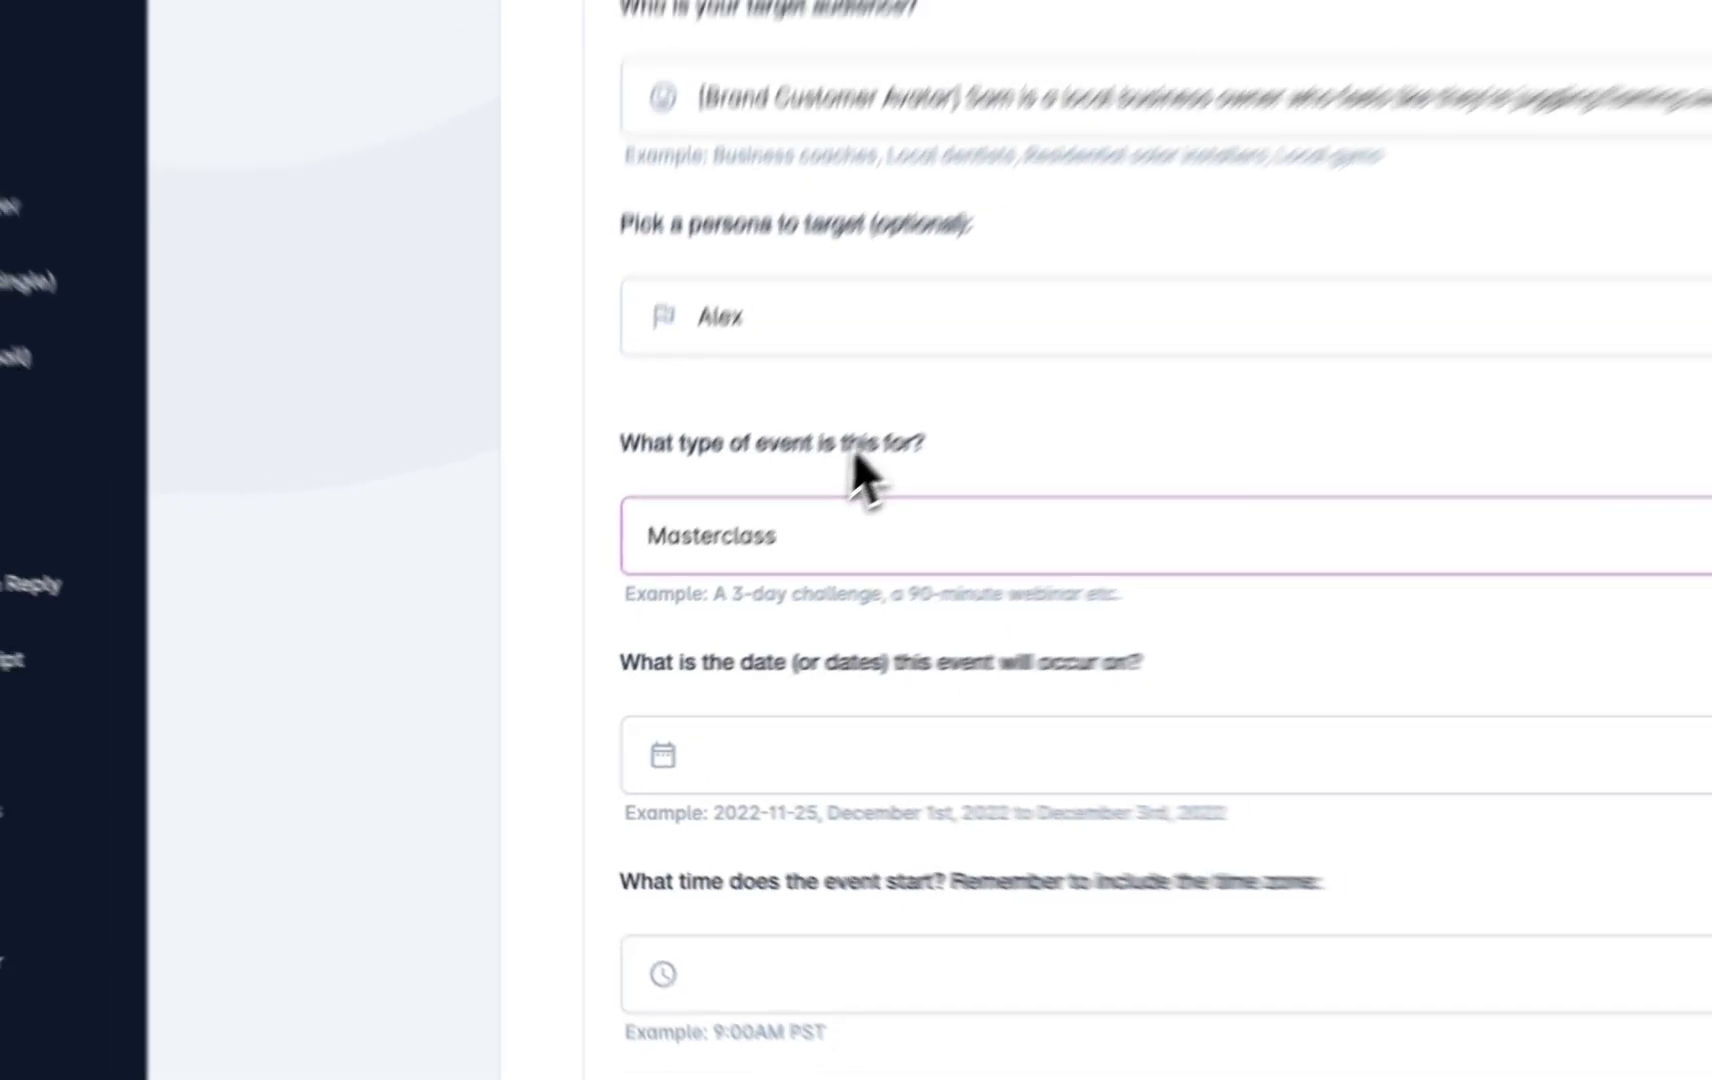
# Set the event date to December 12, 2024 and the start time to 9AM.
pyautogui.scroll(-2, 917, 645)
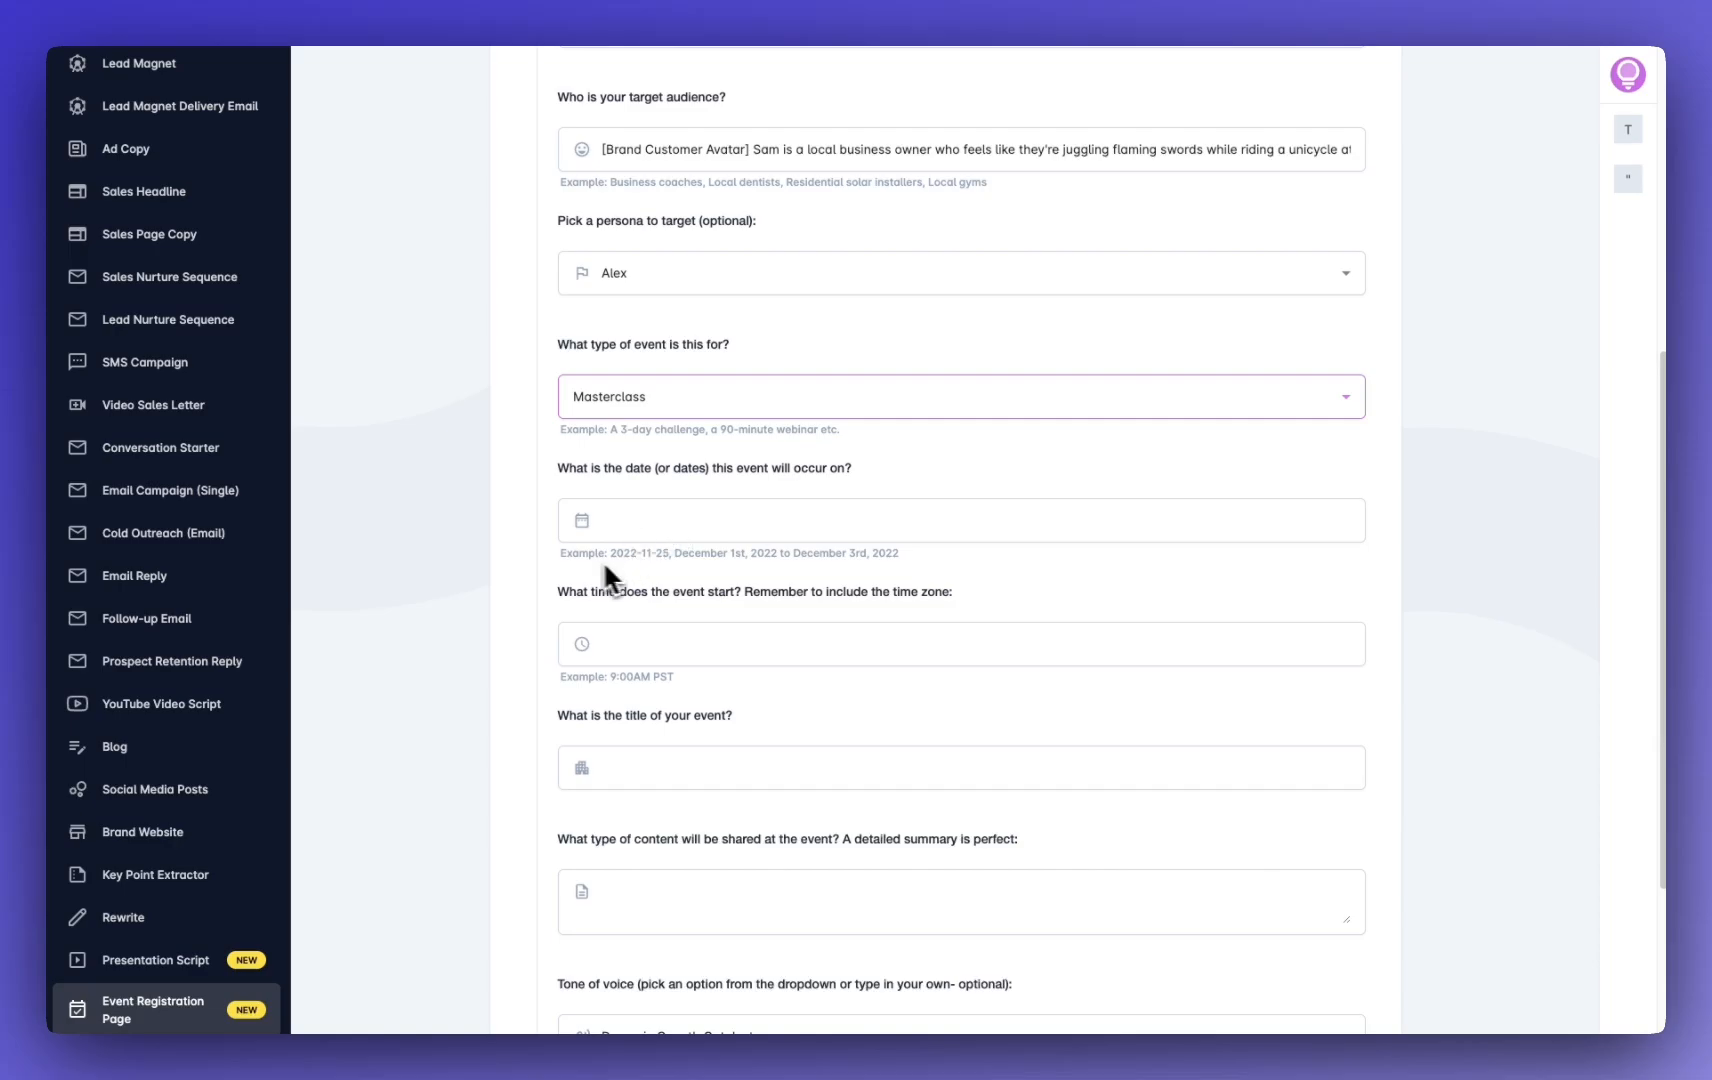
pyautogui.click(642, 522)
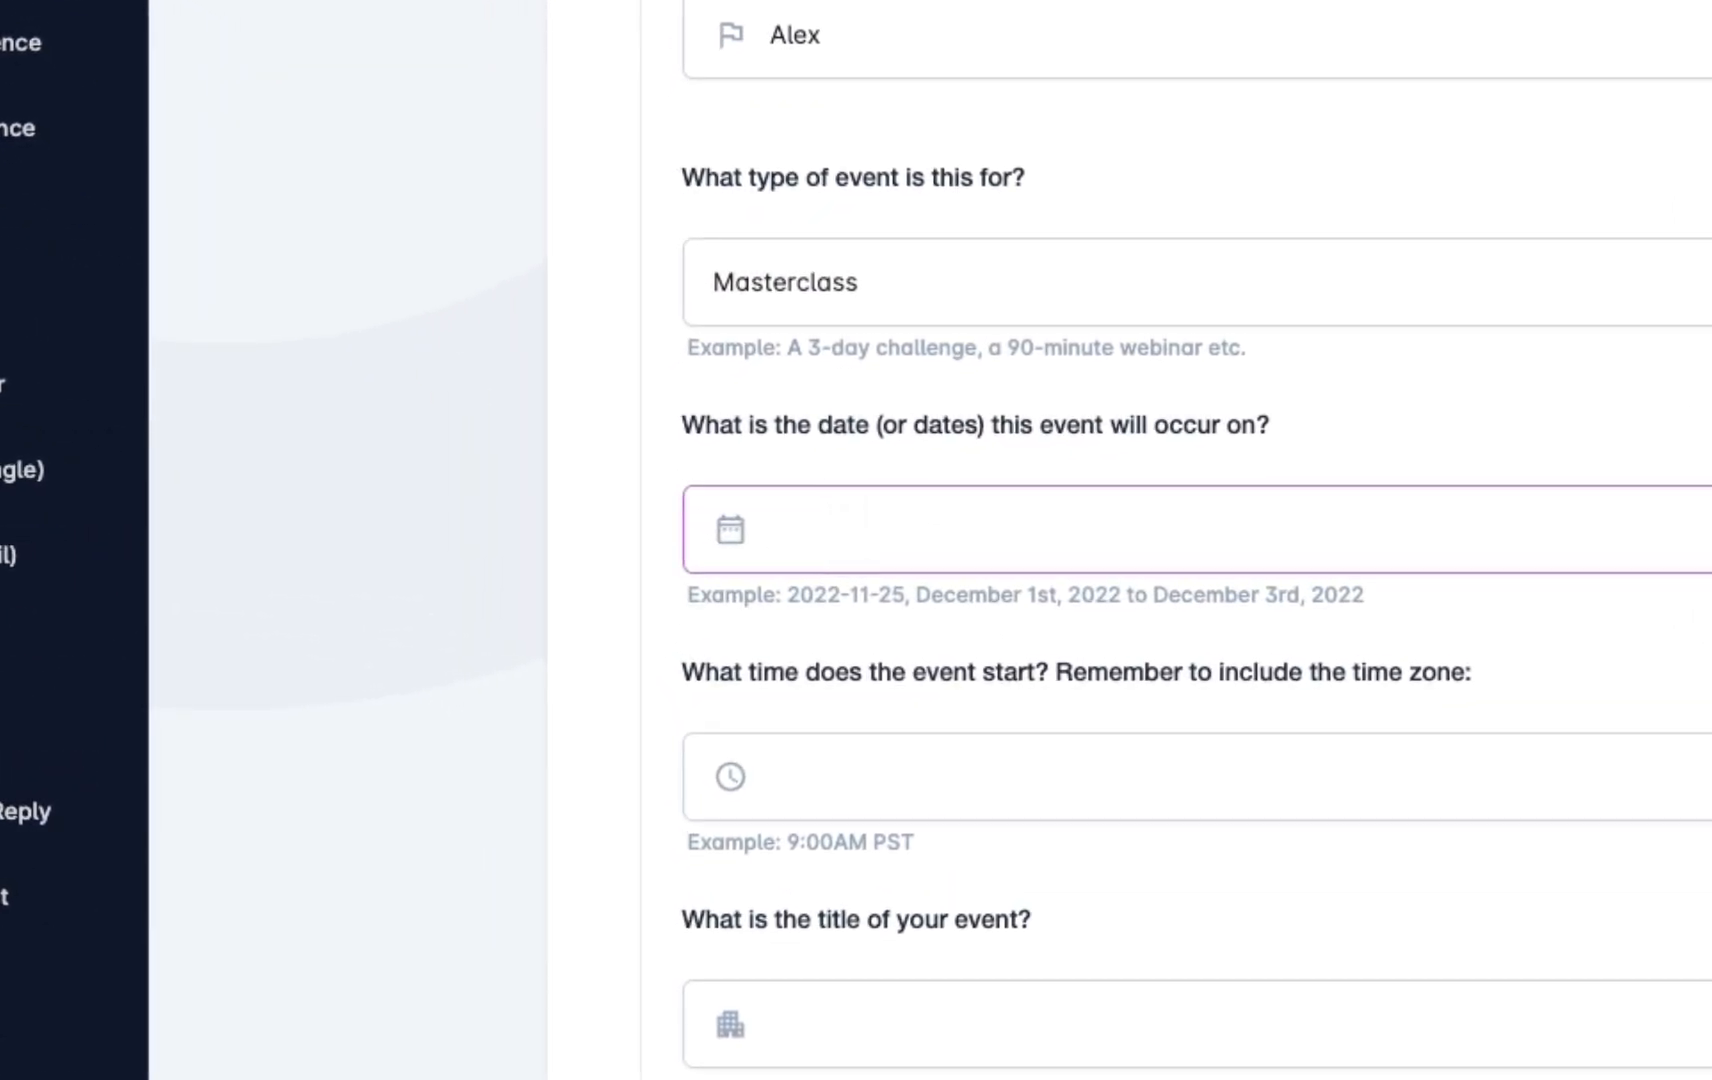
pyautogui.write('Dece')
pyautogui.write('mber')
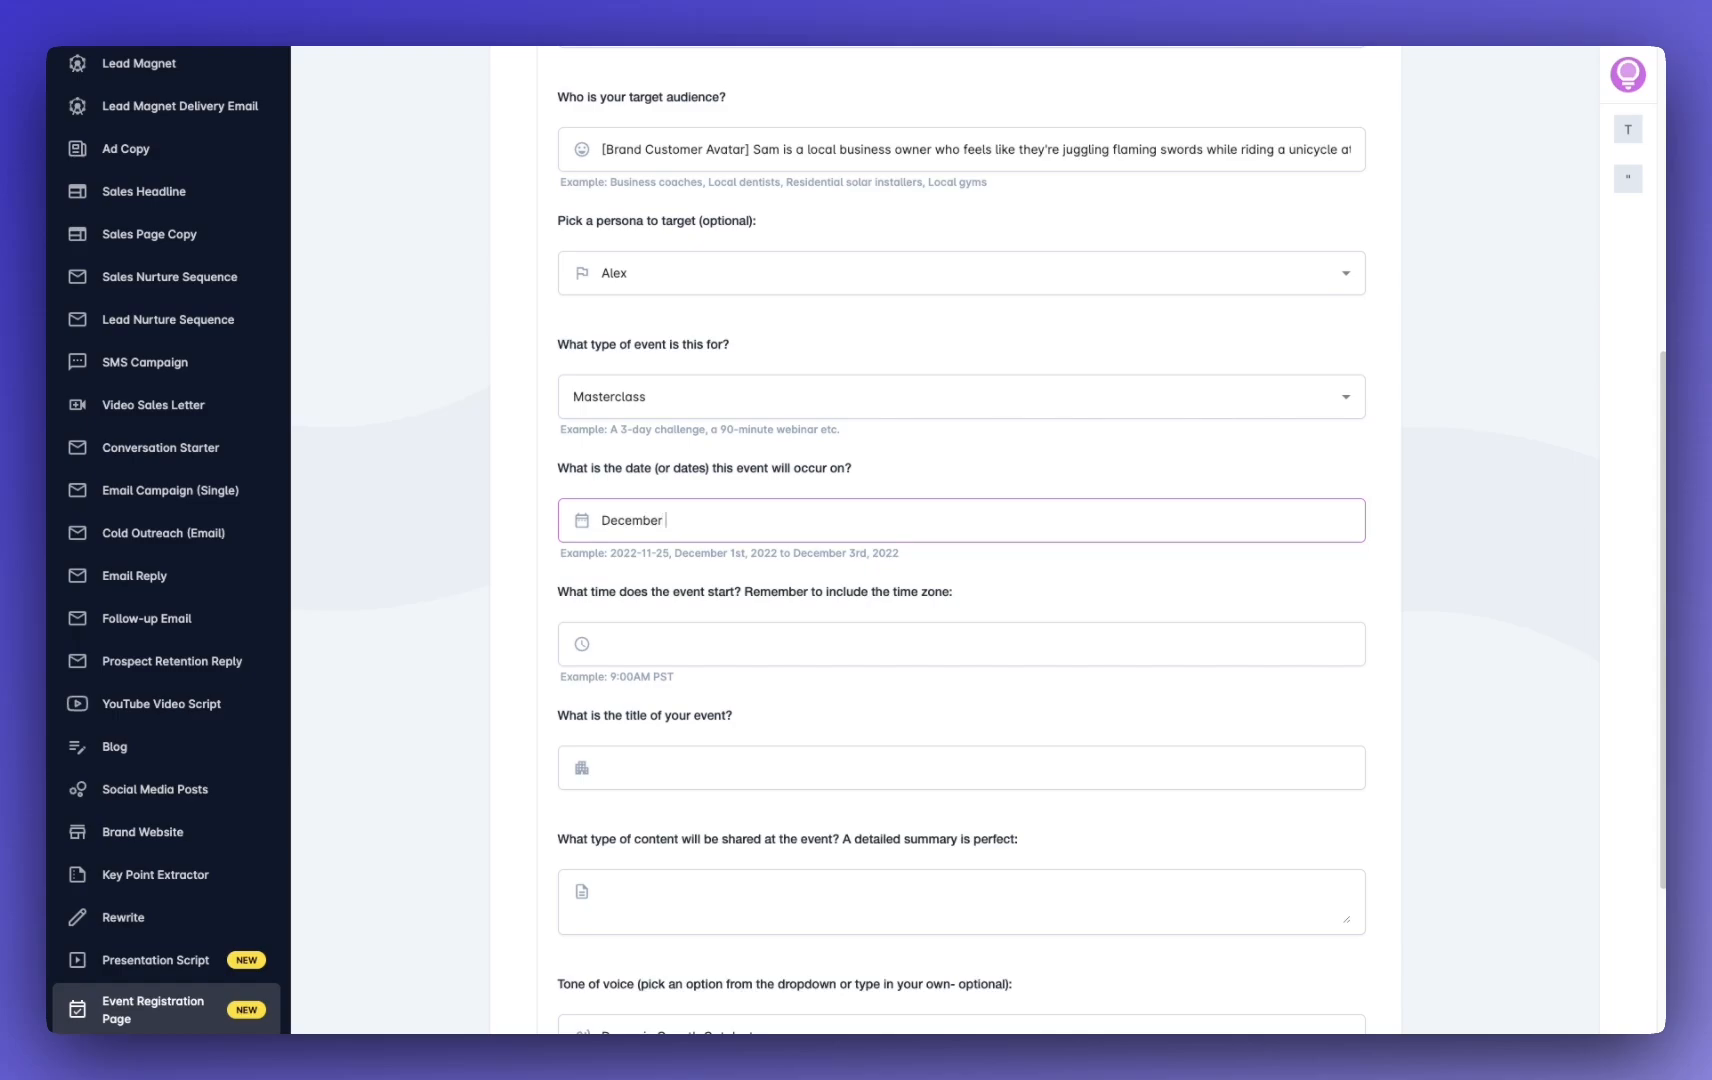
pyautogui.write(' 12, 2024')
pyautogui.click(622, 640)
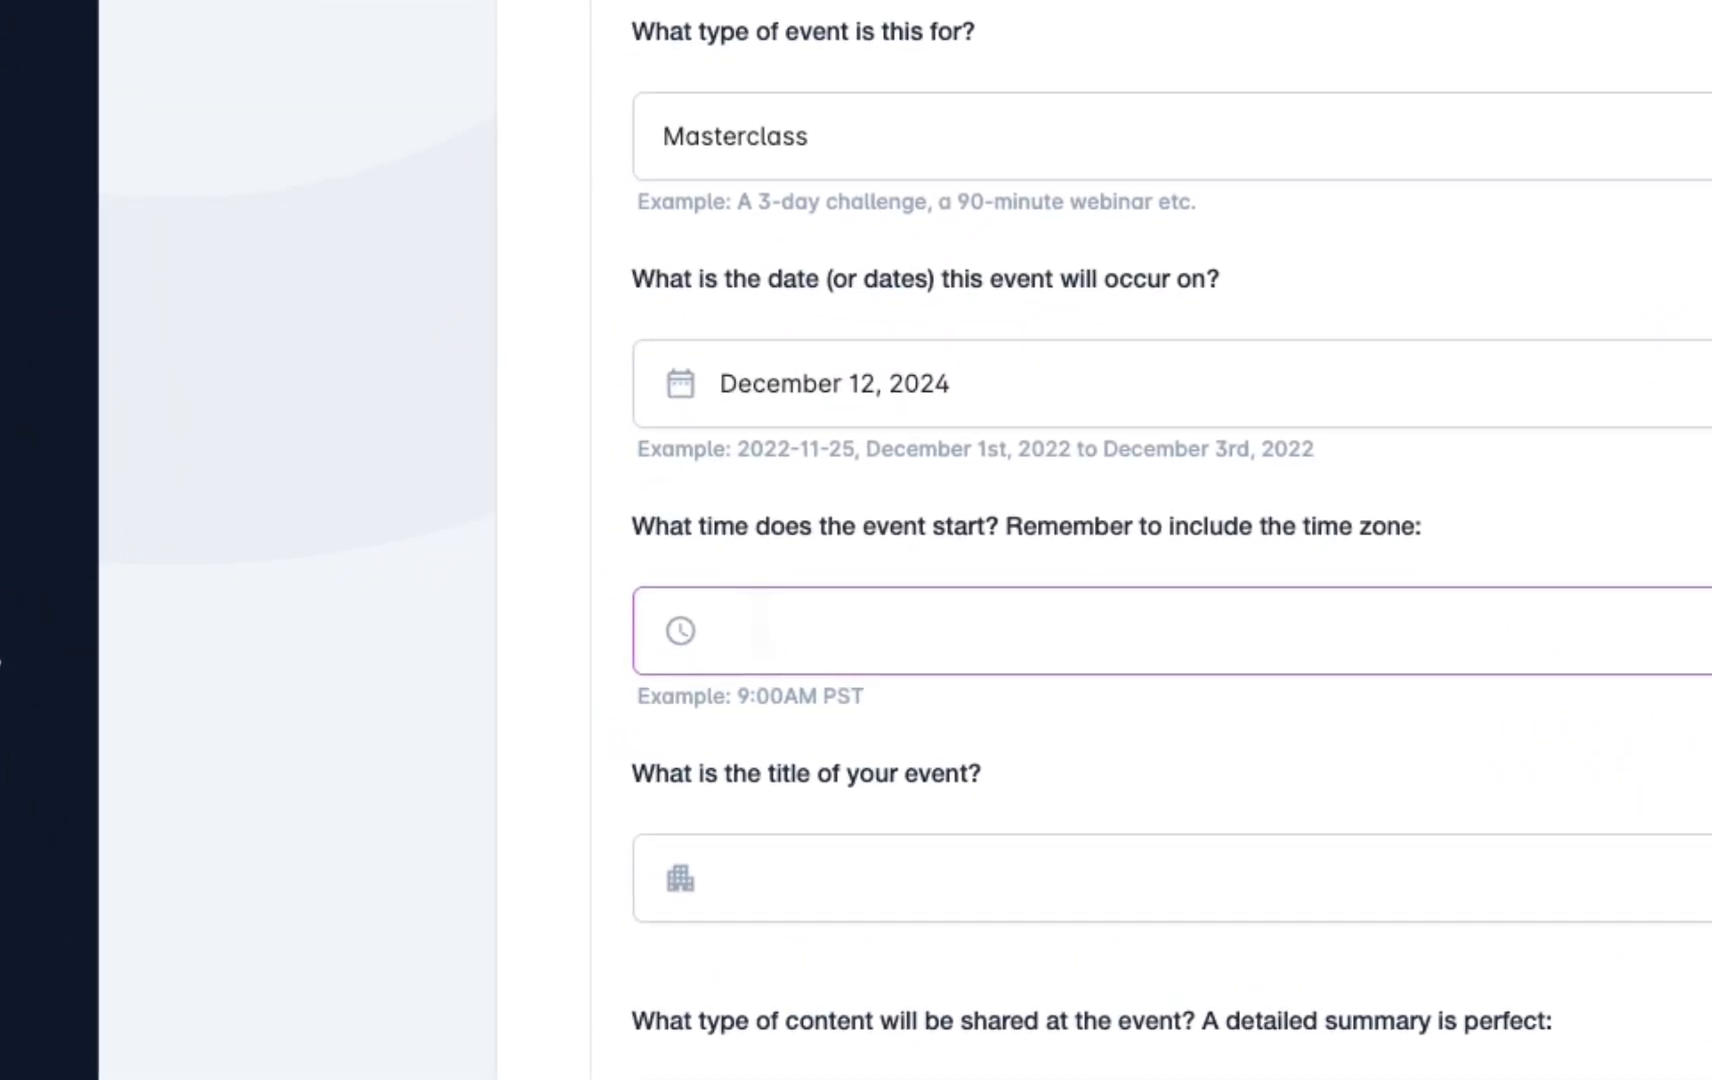
pyautogui.write('9AM')
# Title the event "Cafe Ownership in a Competitive World".
pyautogui.scroll(-4, 887, 504)
pyautogui.click(818, 500)
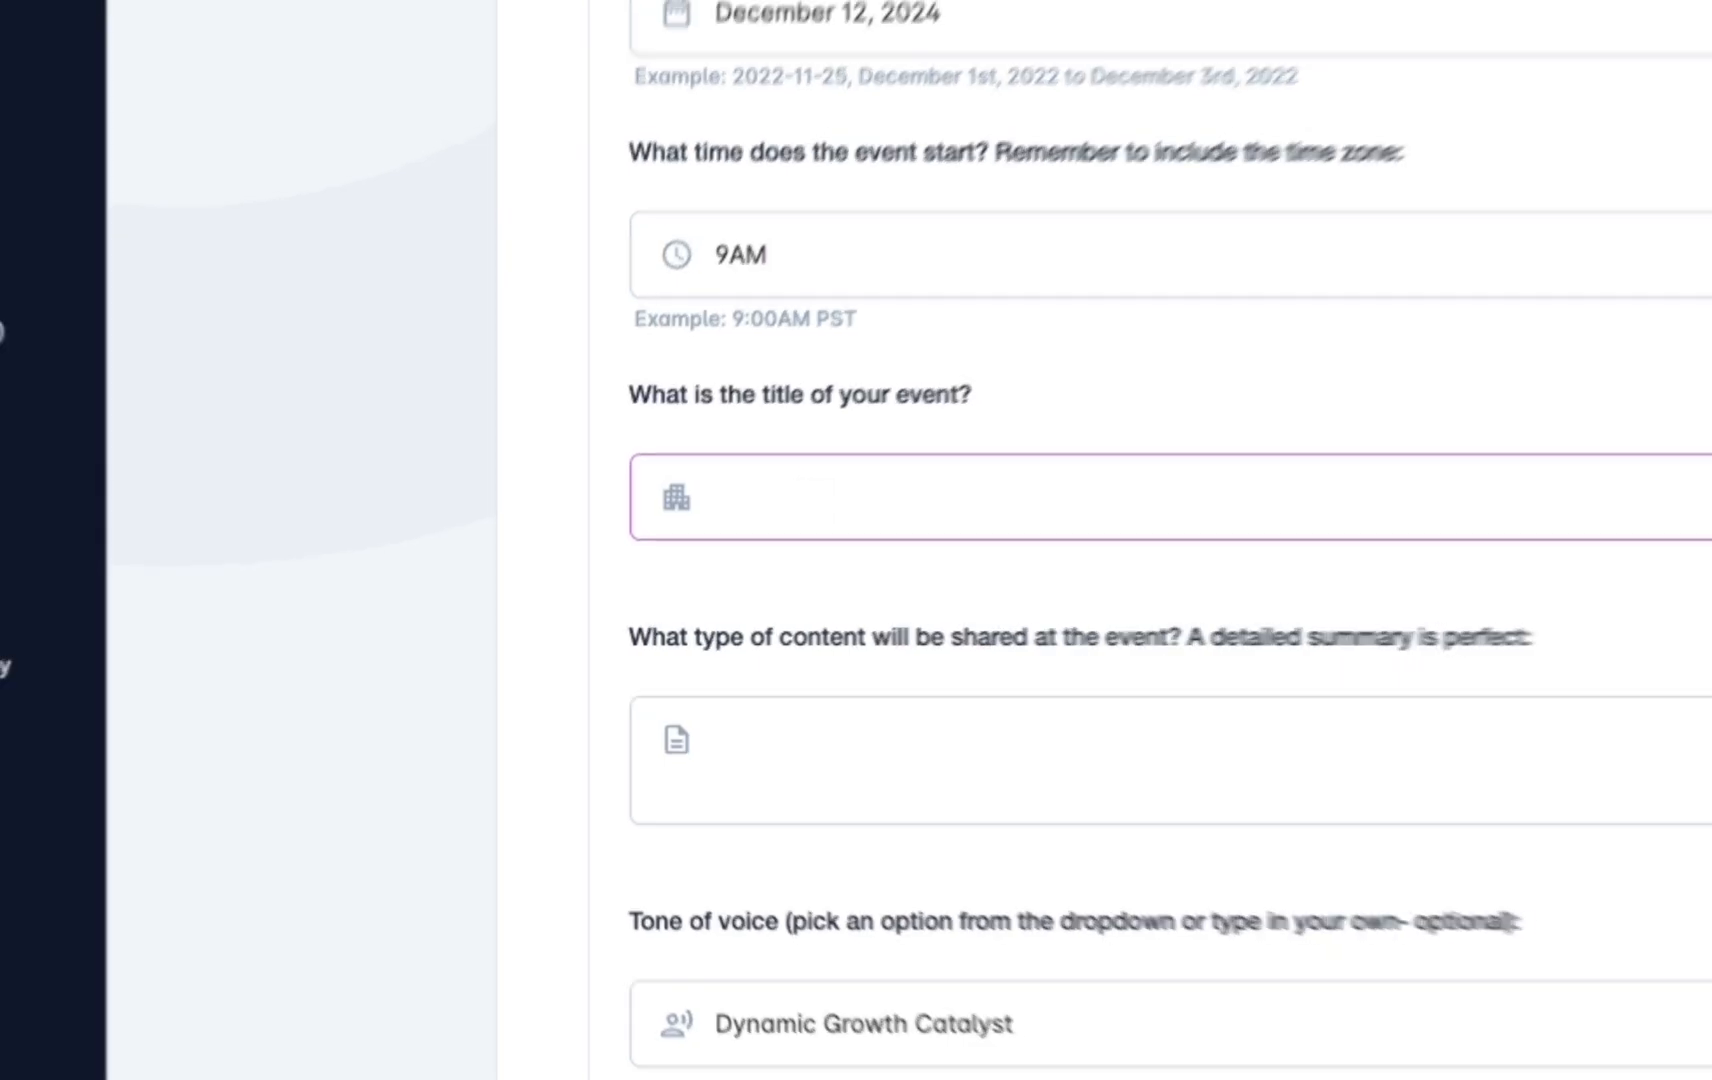
pyautogui.write('Cafe')
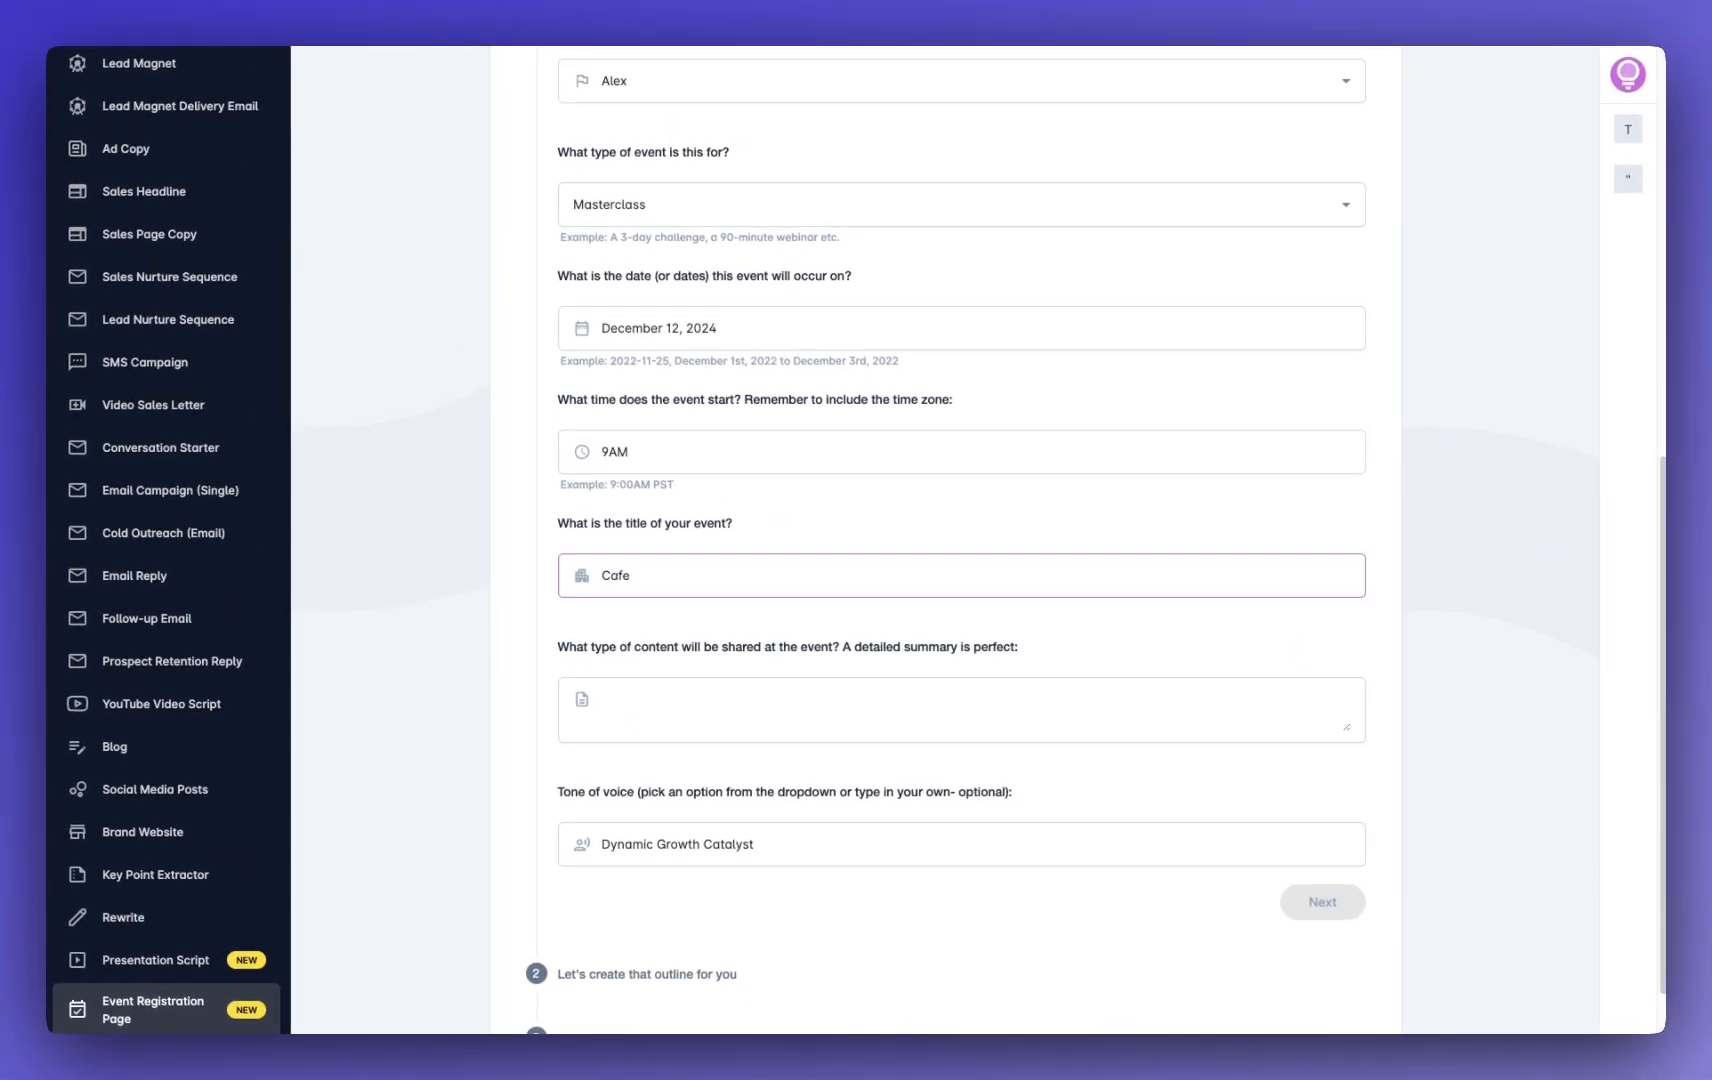
pyautogui.write(' Ownership in a Competitive World')
# Describe the event content as "How to grow your cafe business in a competitive market".
pyautogui.click(688, 700)
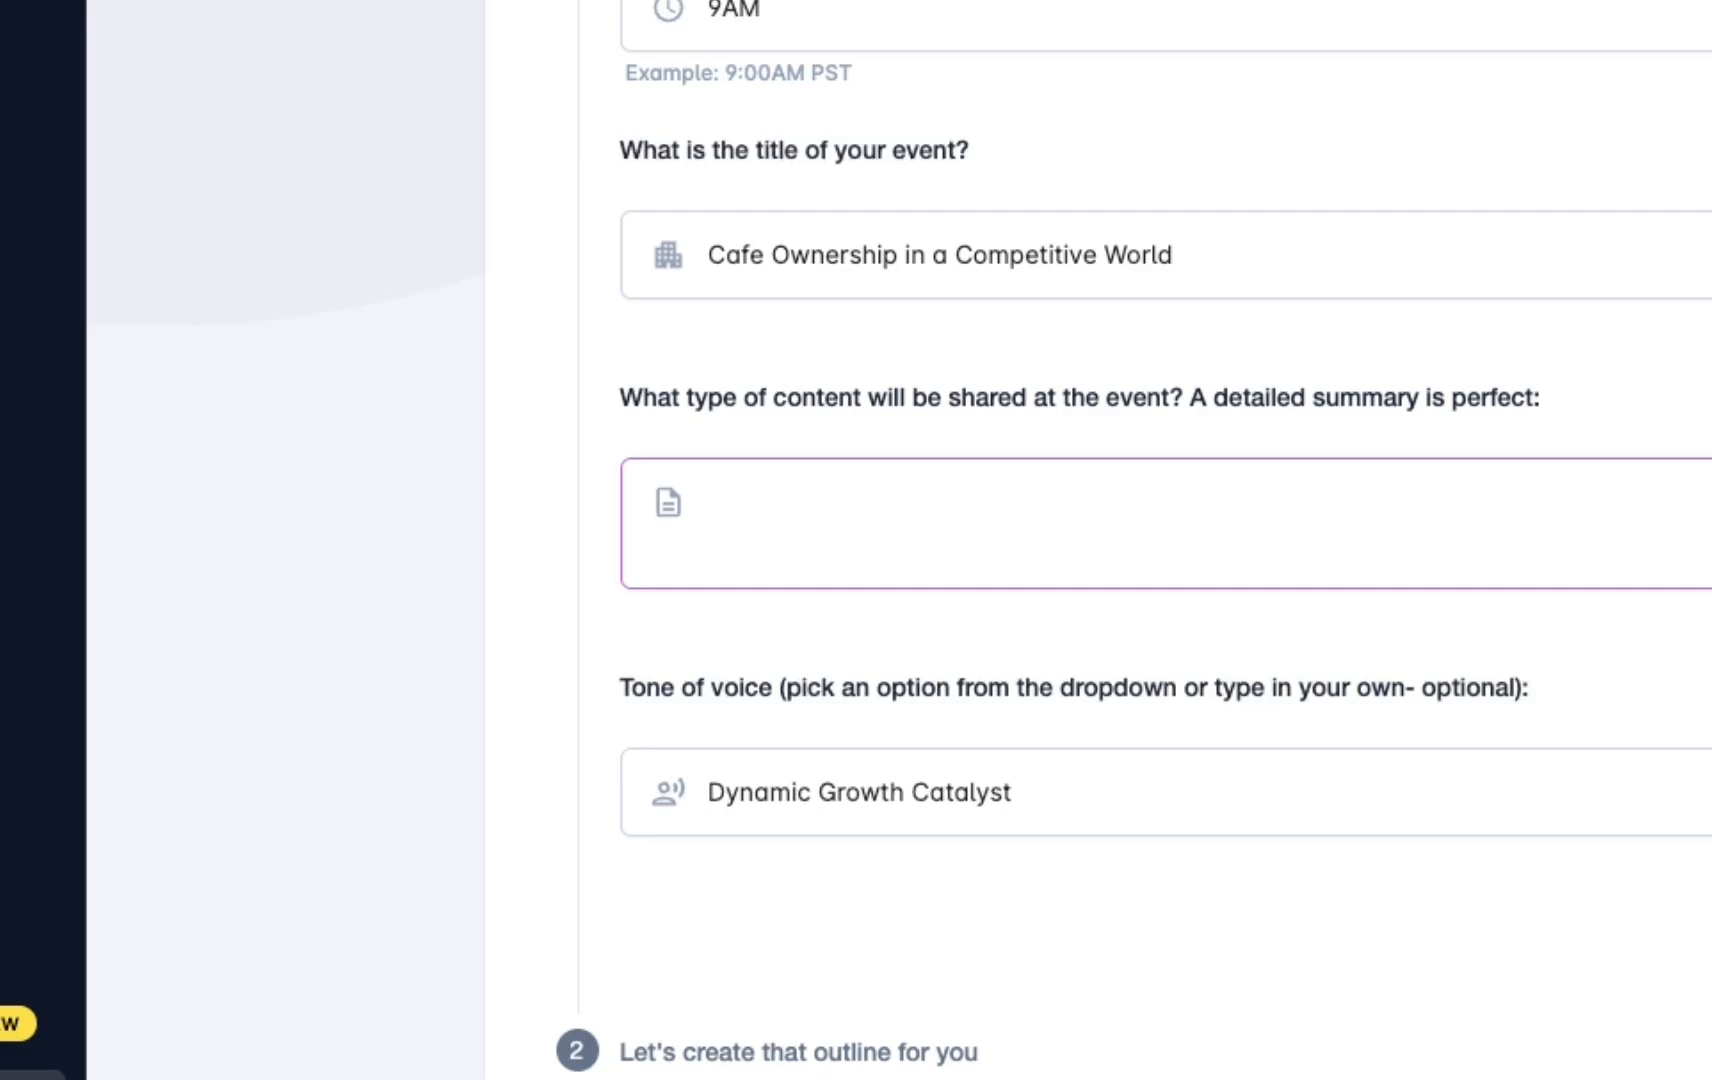
pyautogui.write('How to grow yo')
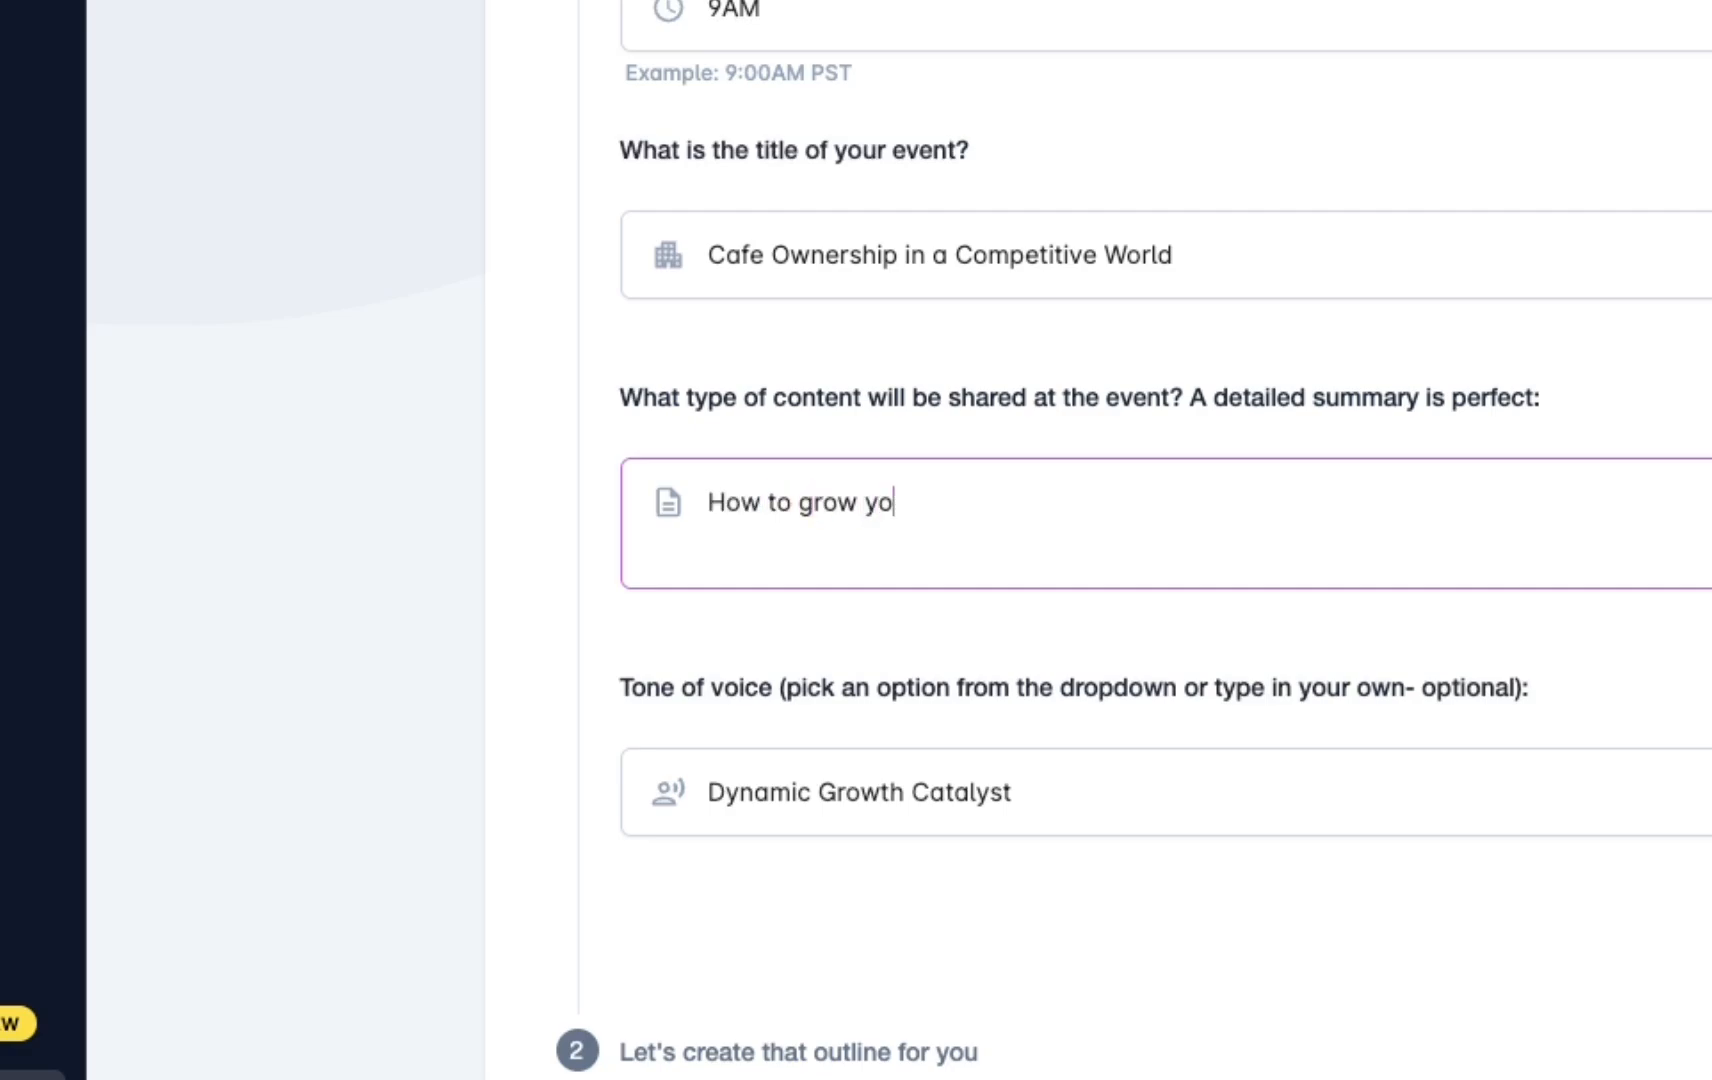
pyautogui.write('ur cafe busiiness')
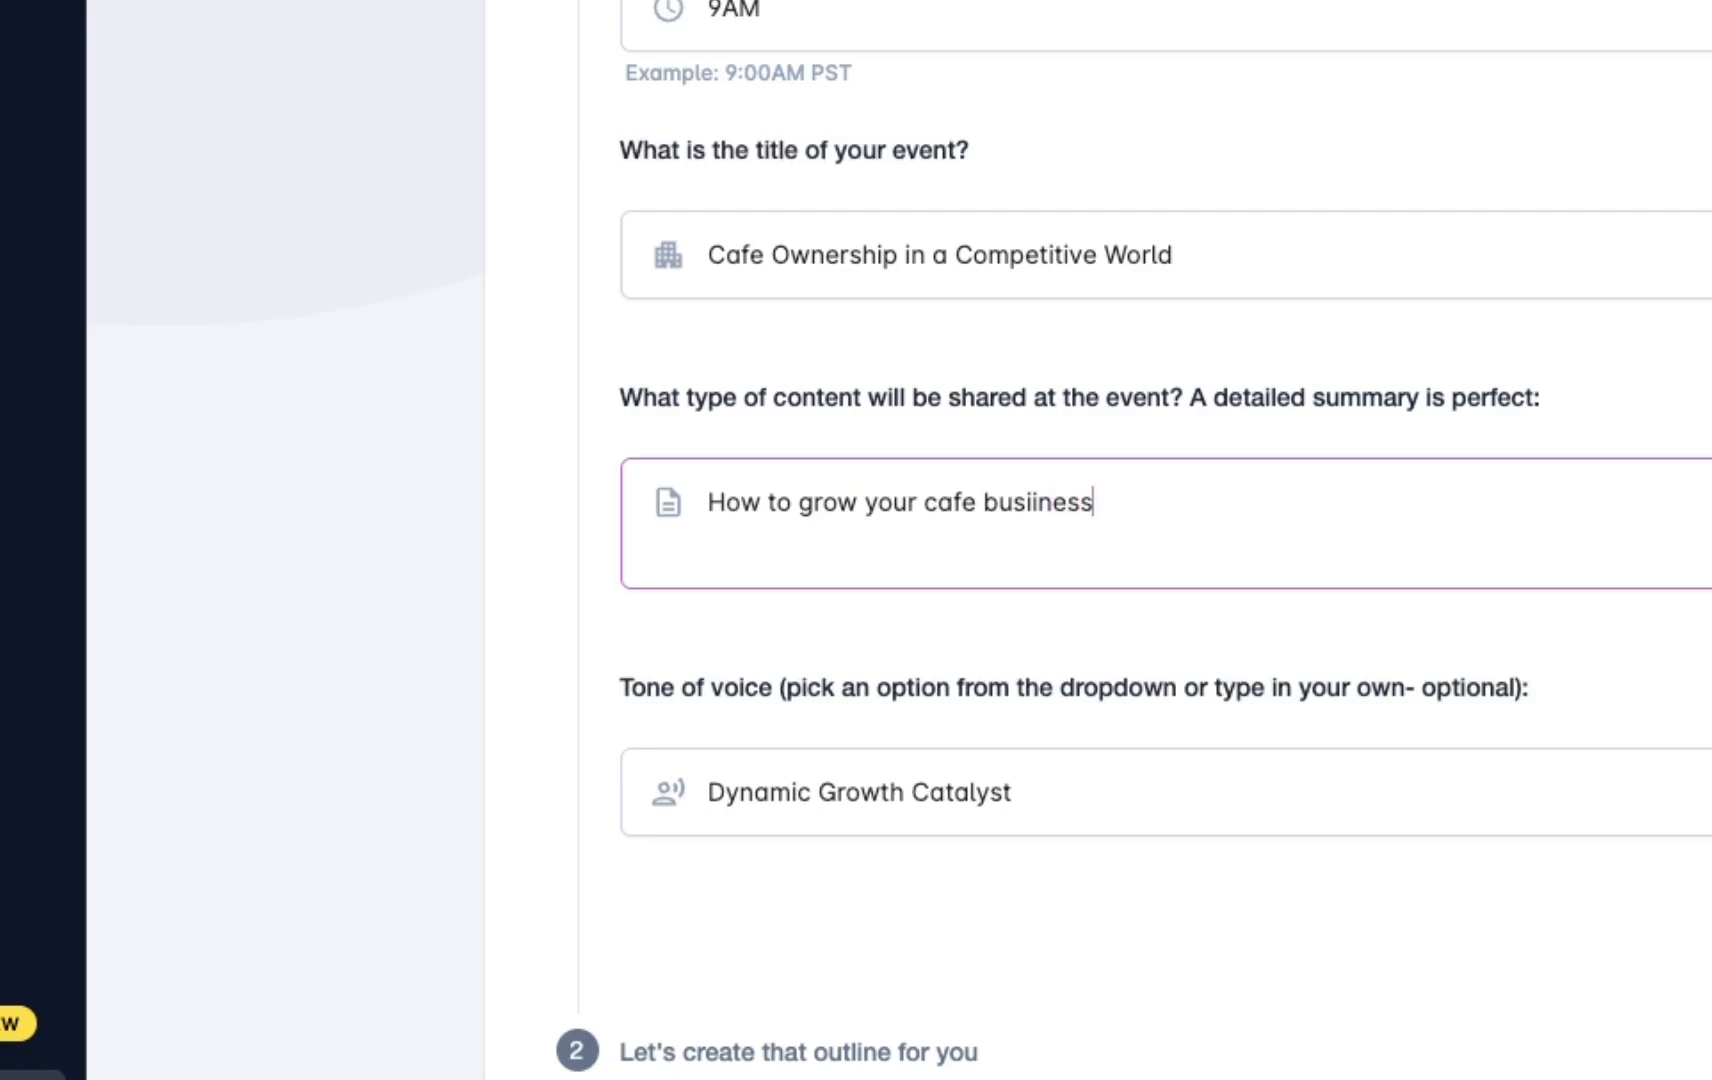
pyautogui.write(' in a co')
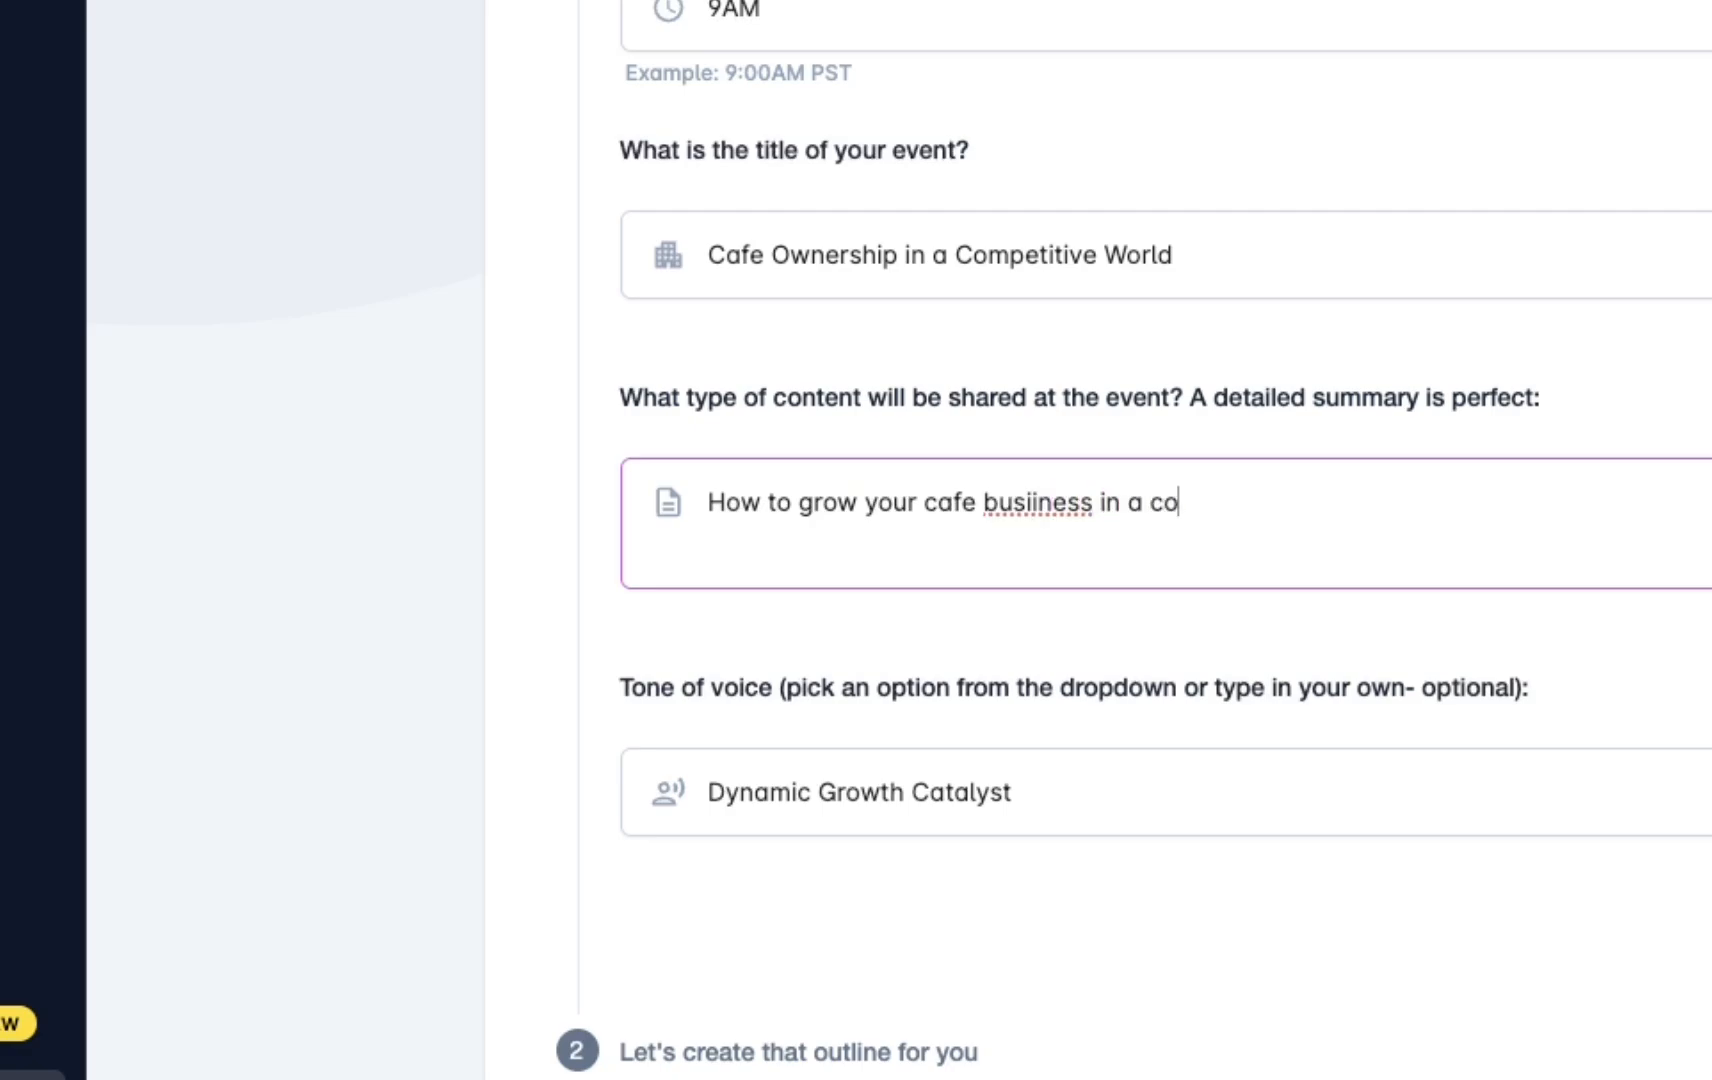
pyautogui.write('mpetitive market')
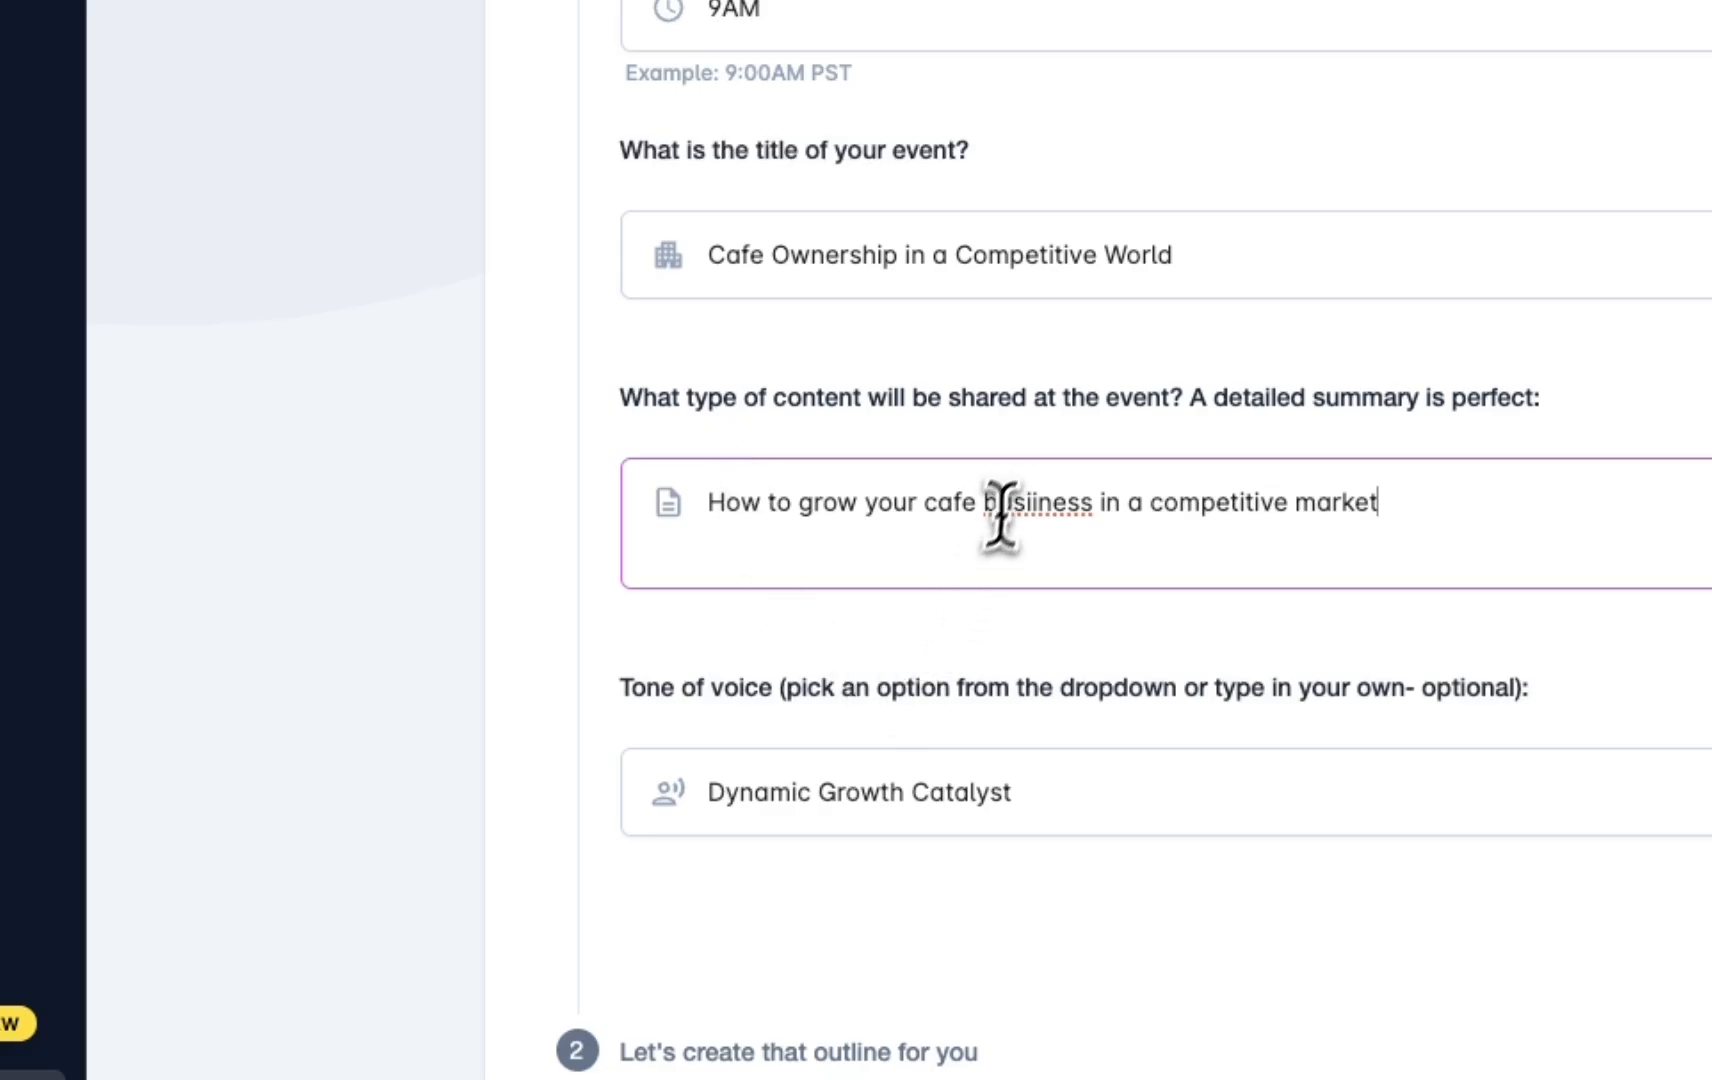
pyautogui.click(1029, 502)
pyautogui.press('BackSpace')
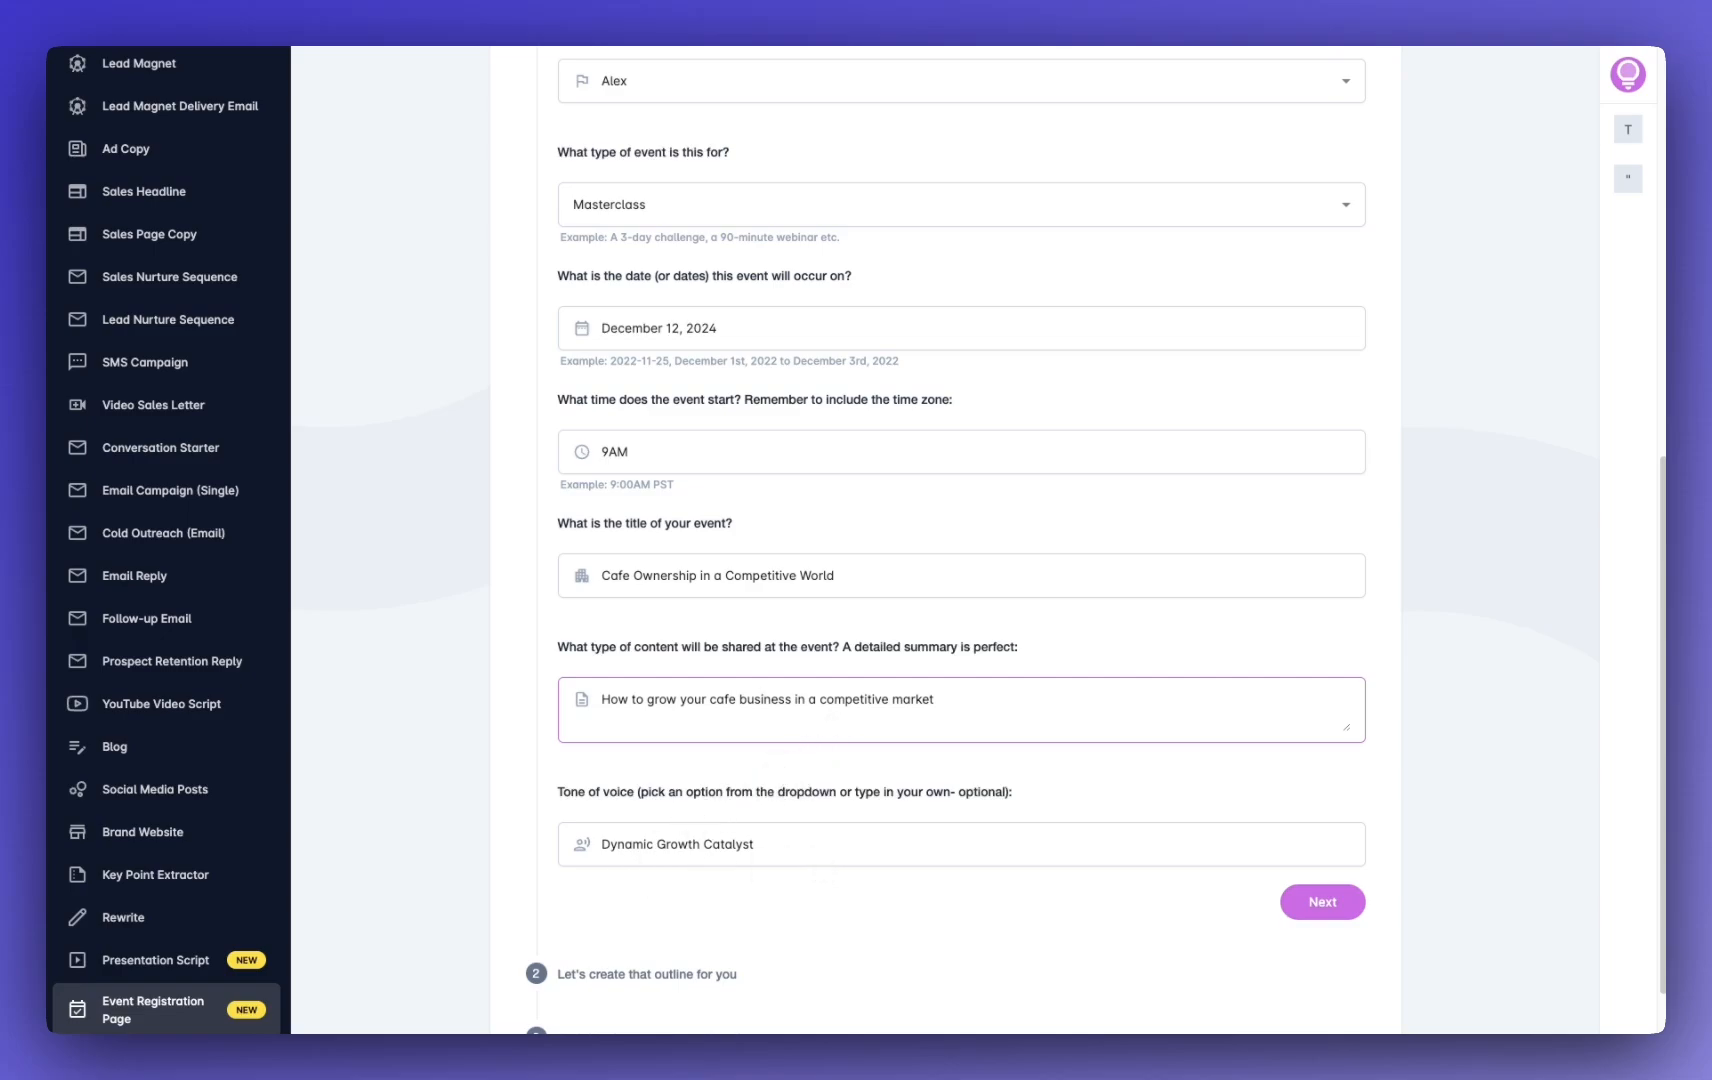
# Choose the Dynamic Growth Catalyst tone of voice and generate the registration page outline.
pyautogui.click(795, 848)
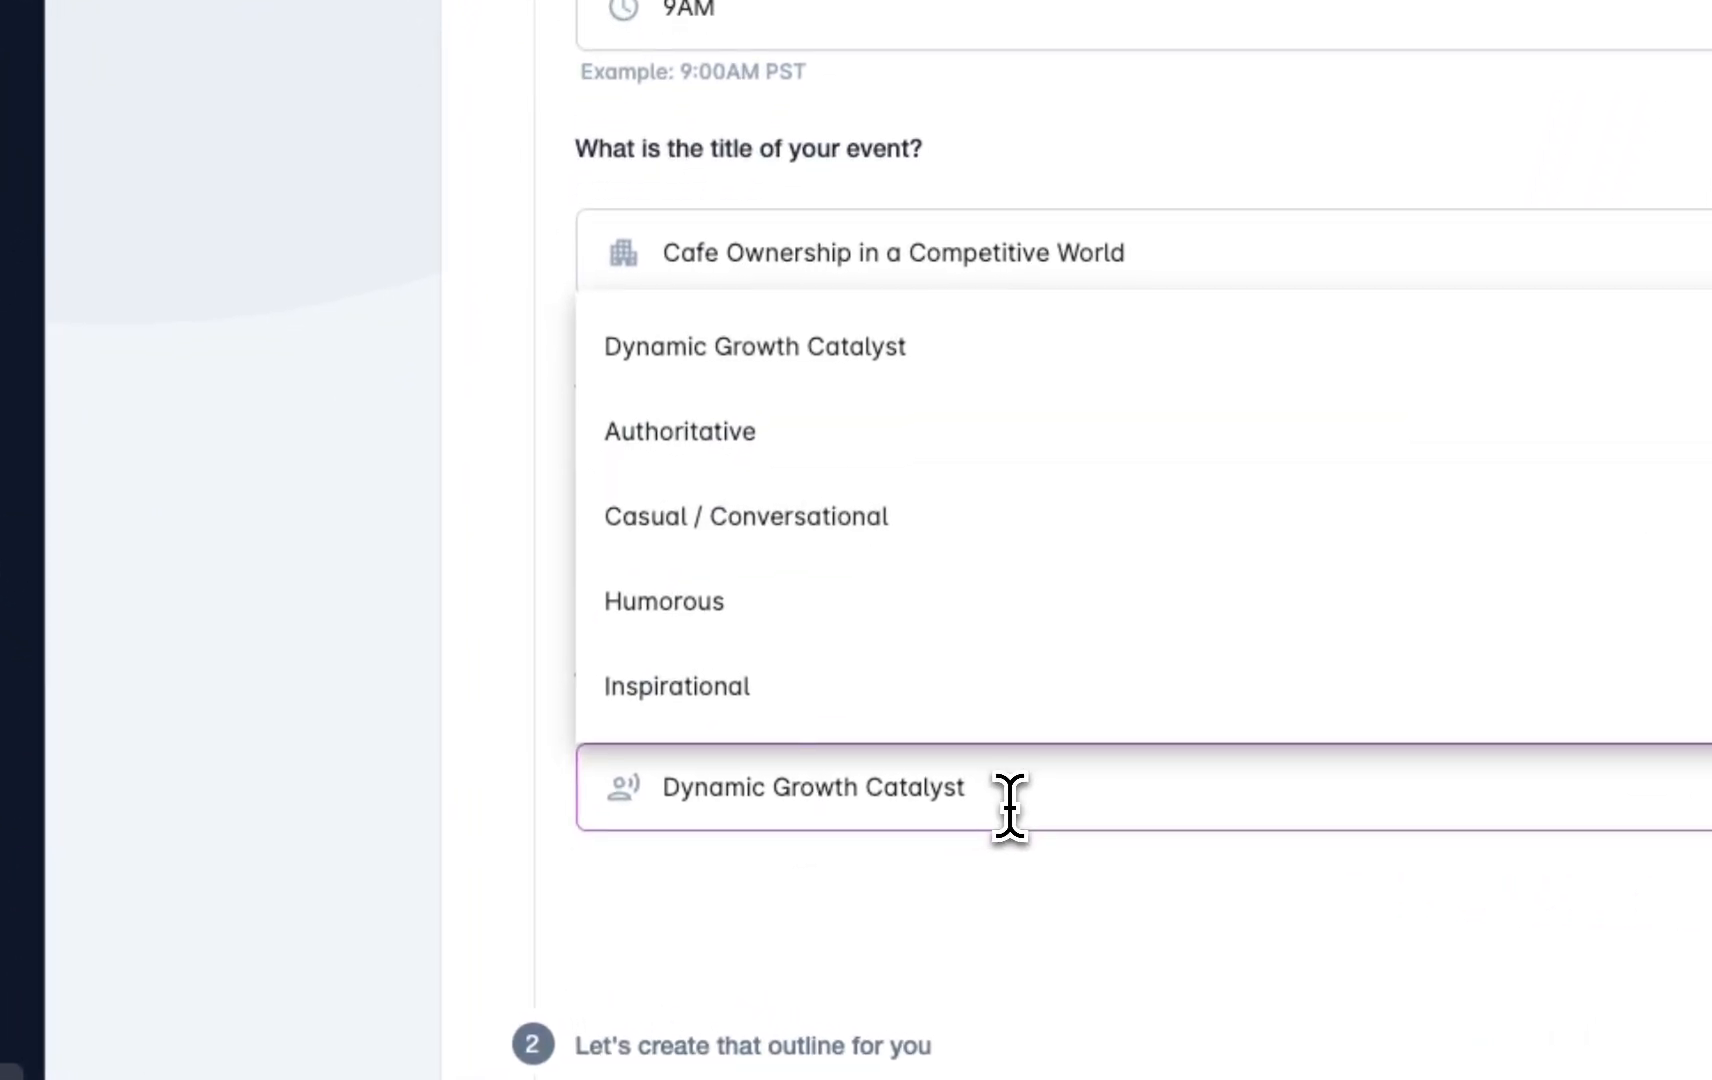
pyautogui.moveTo(728, 345)
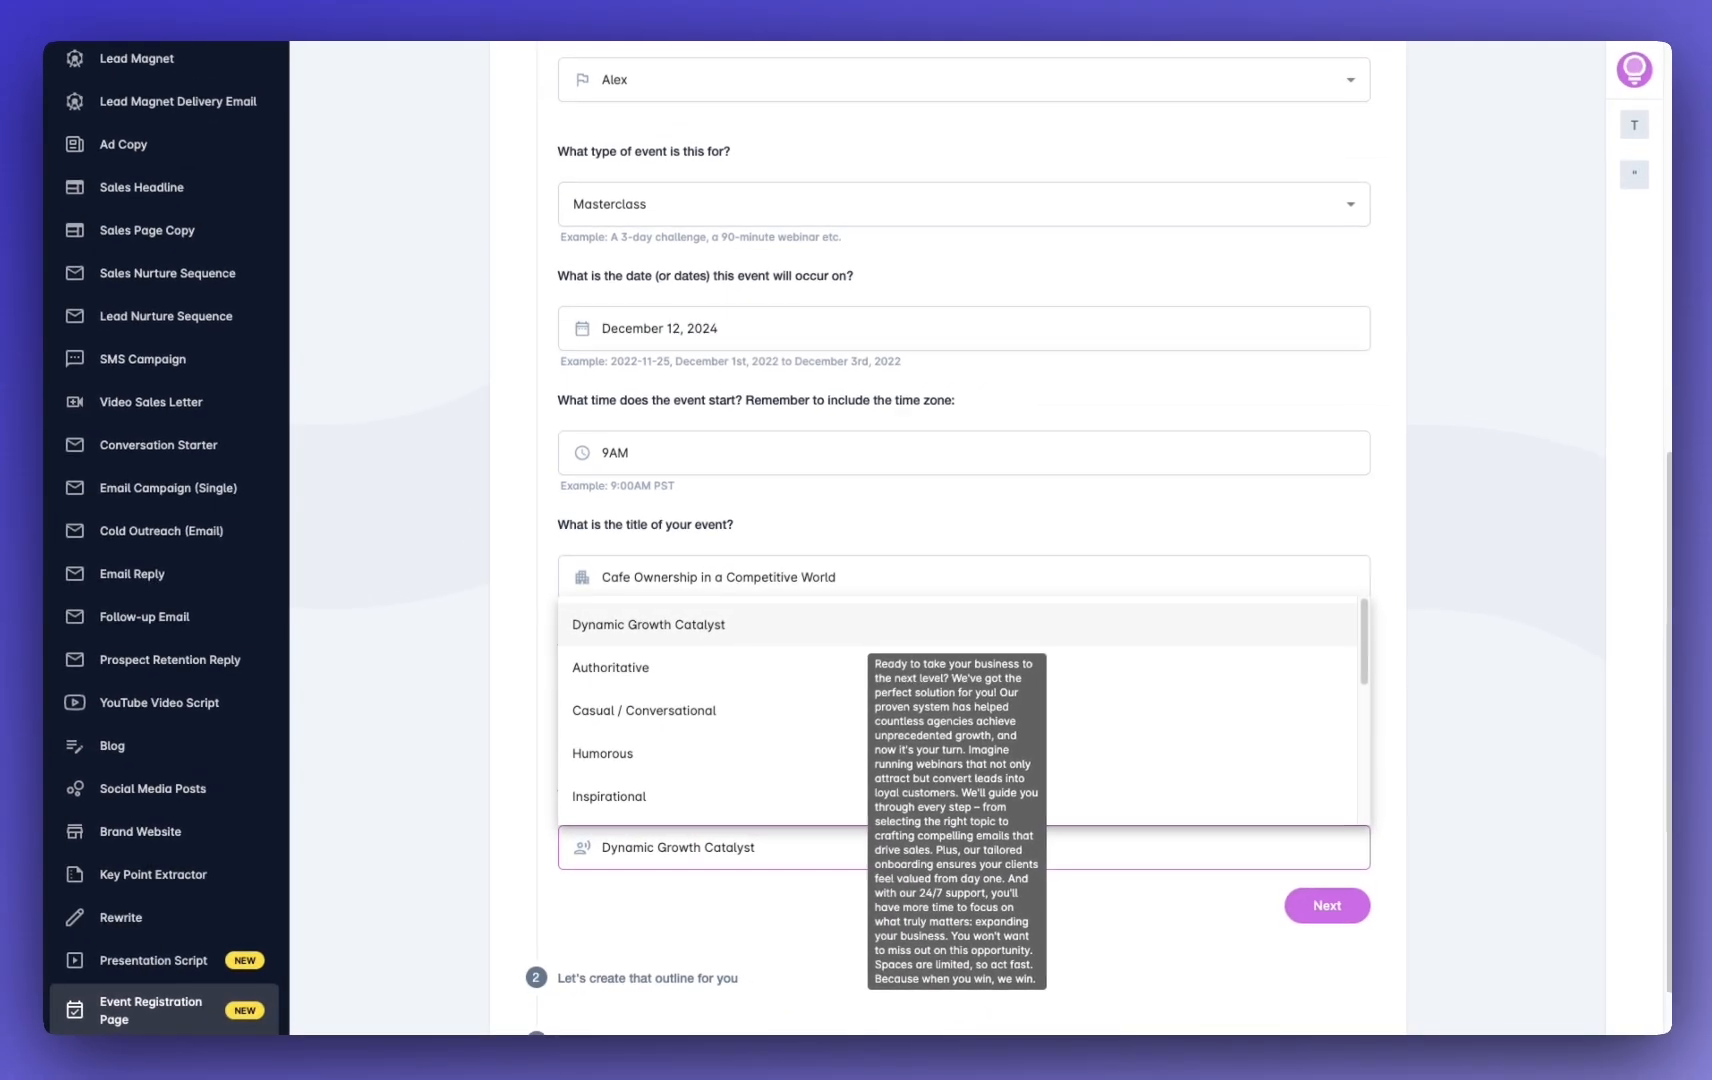
pyautogui.click(910, 471)
pyautogui.click(1338, 908)
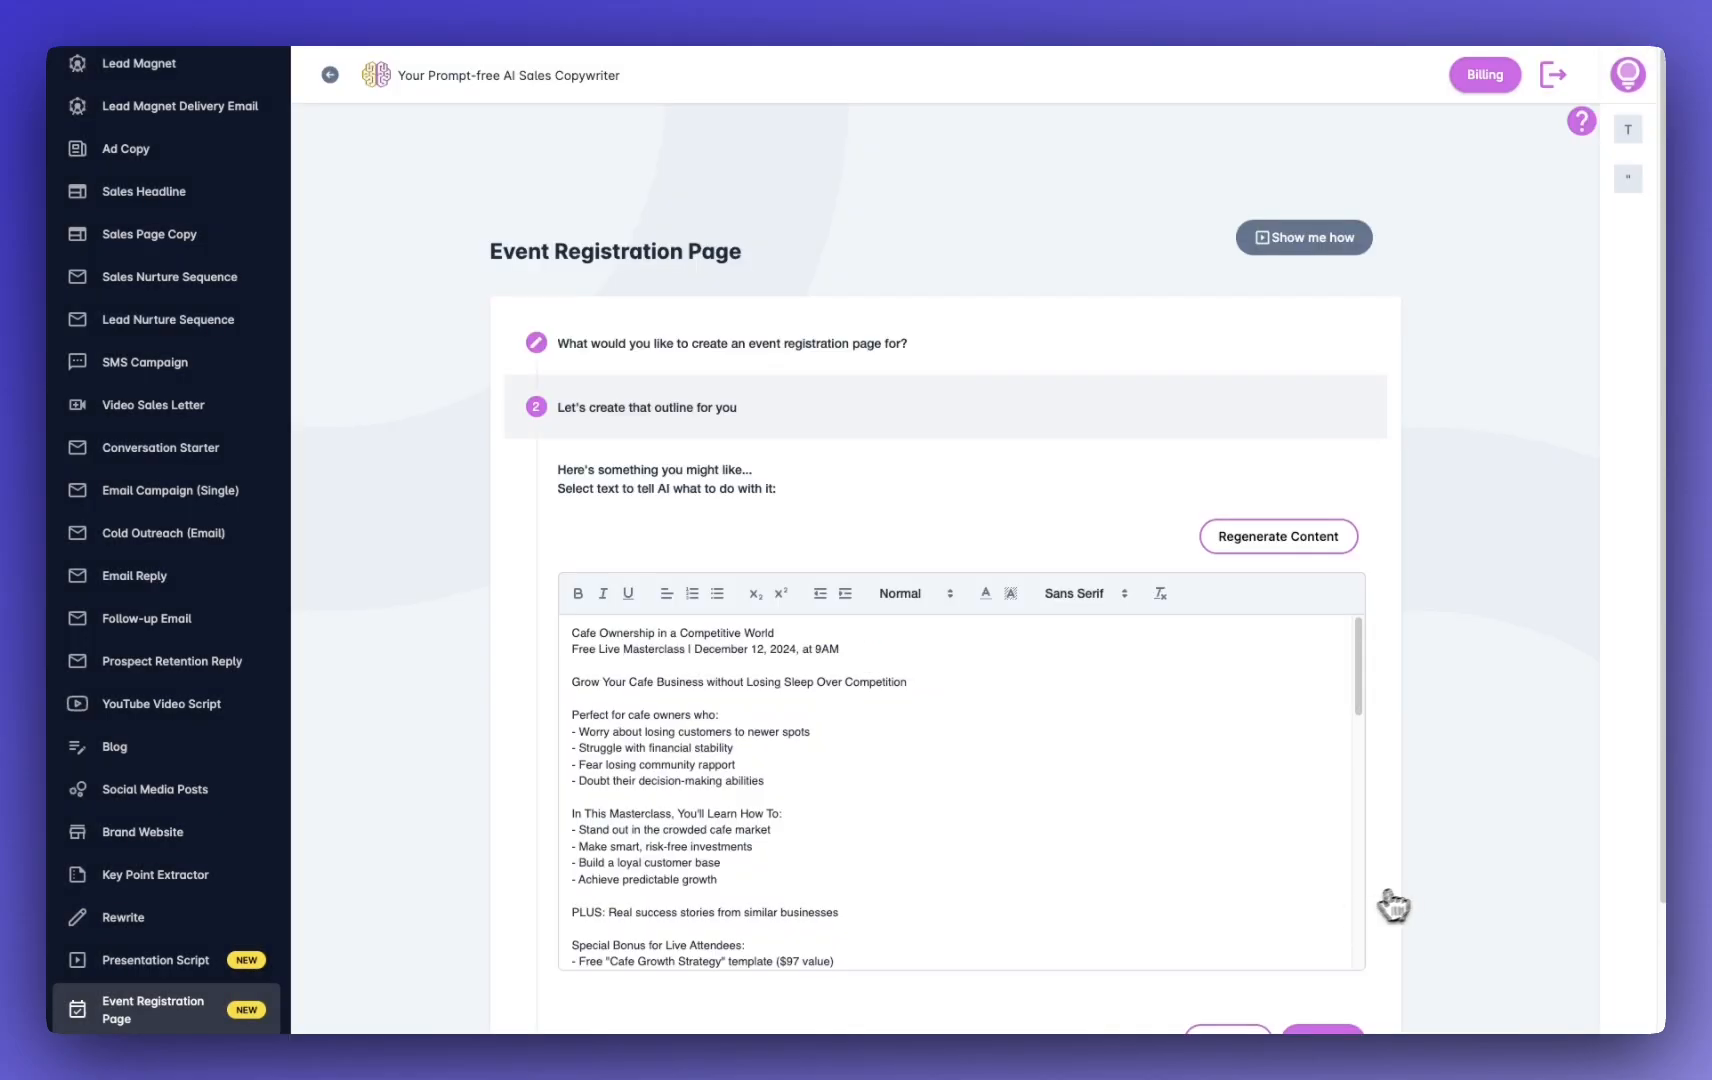
# Review the generated outline's title, event date line, tagline and section on who the masterclass is for.
pyautogui.scroll(-1, 1198, 826)
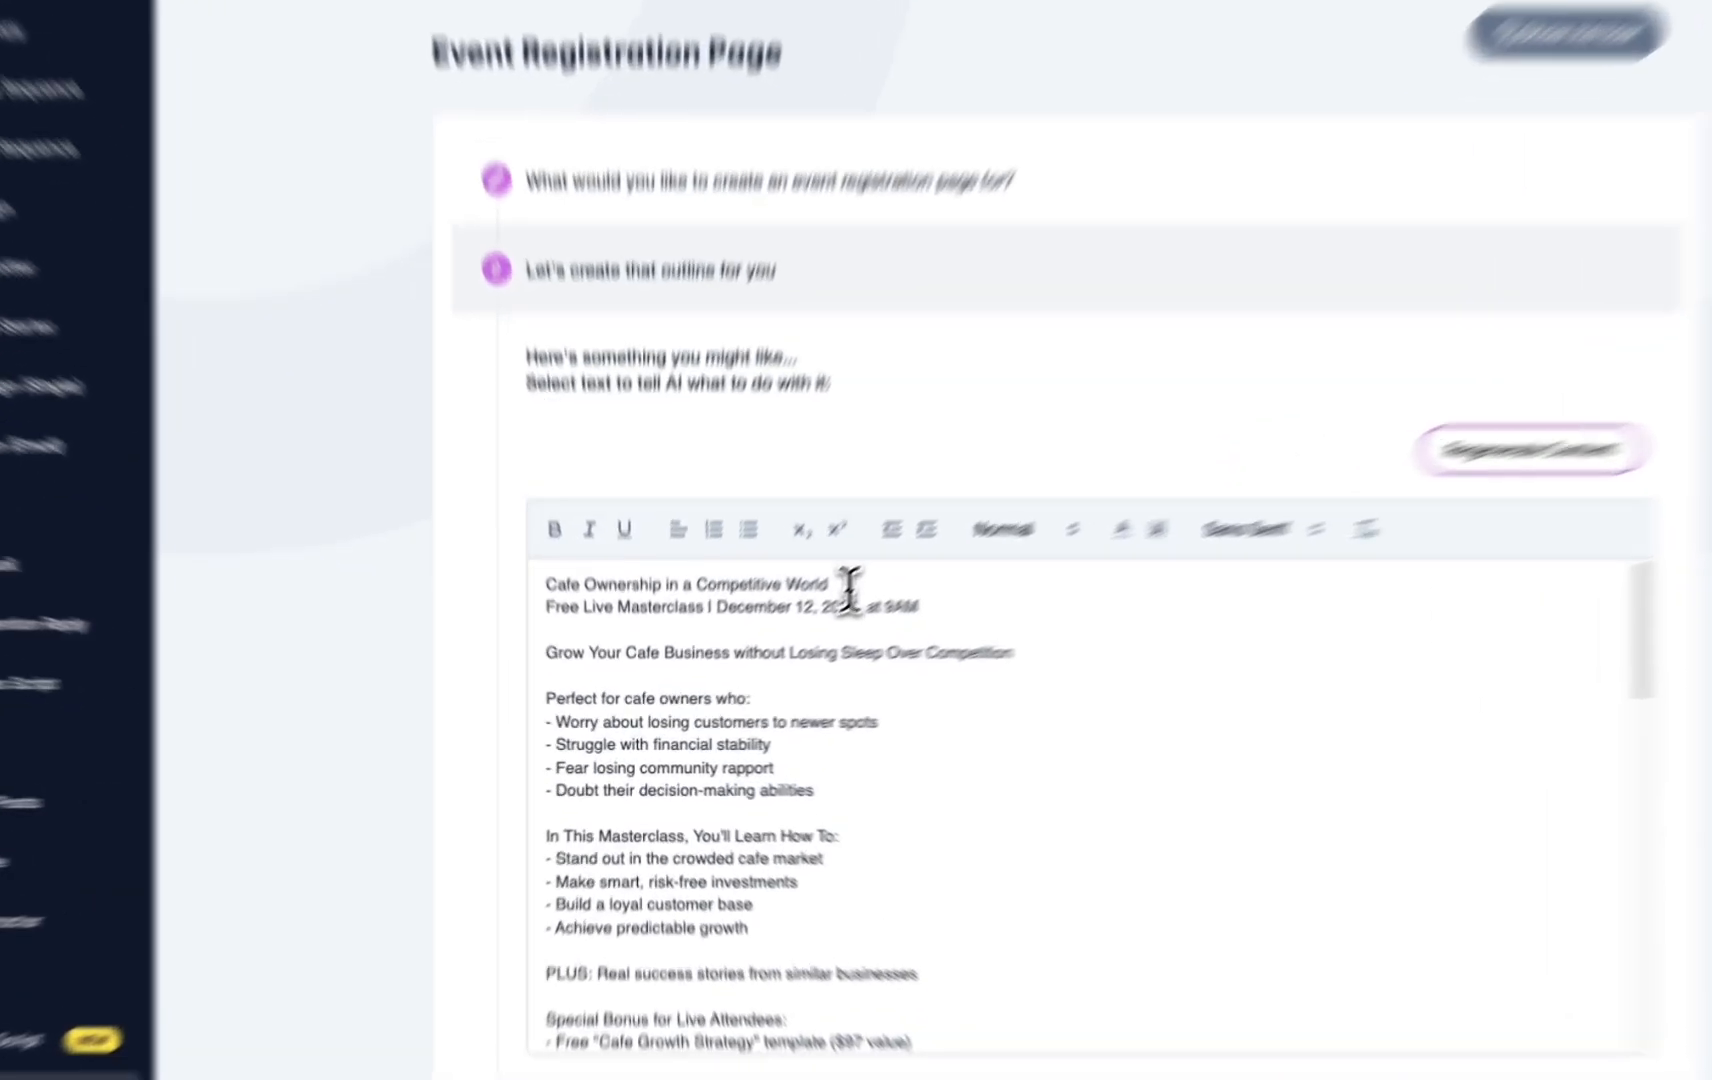
pyautogui.moveTo(786, 629); pyautogui.dragTo(592, 620)
pyautogui.click(585, 642)
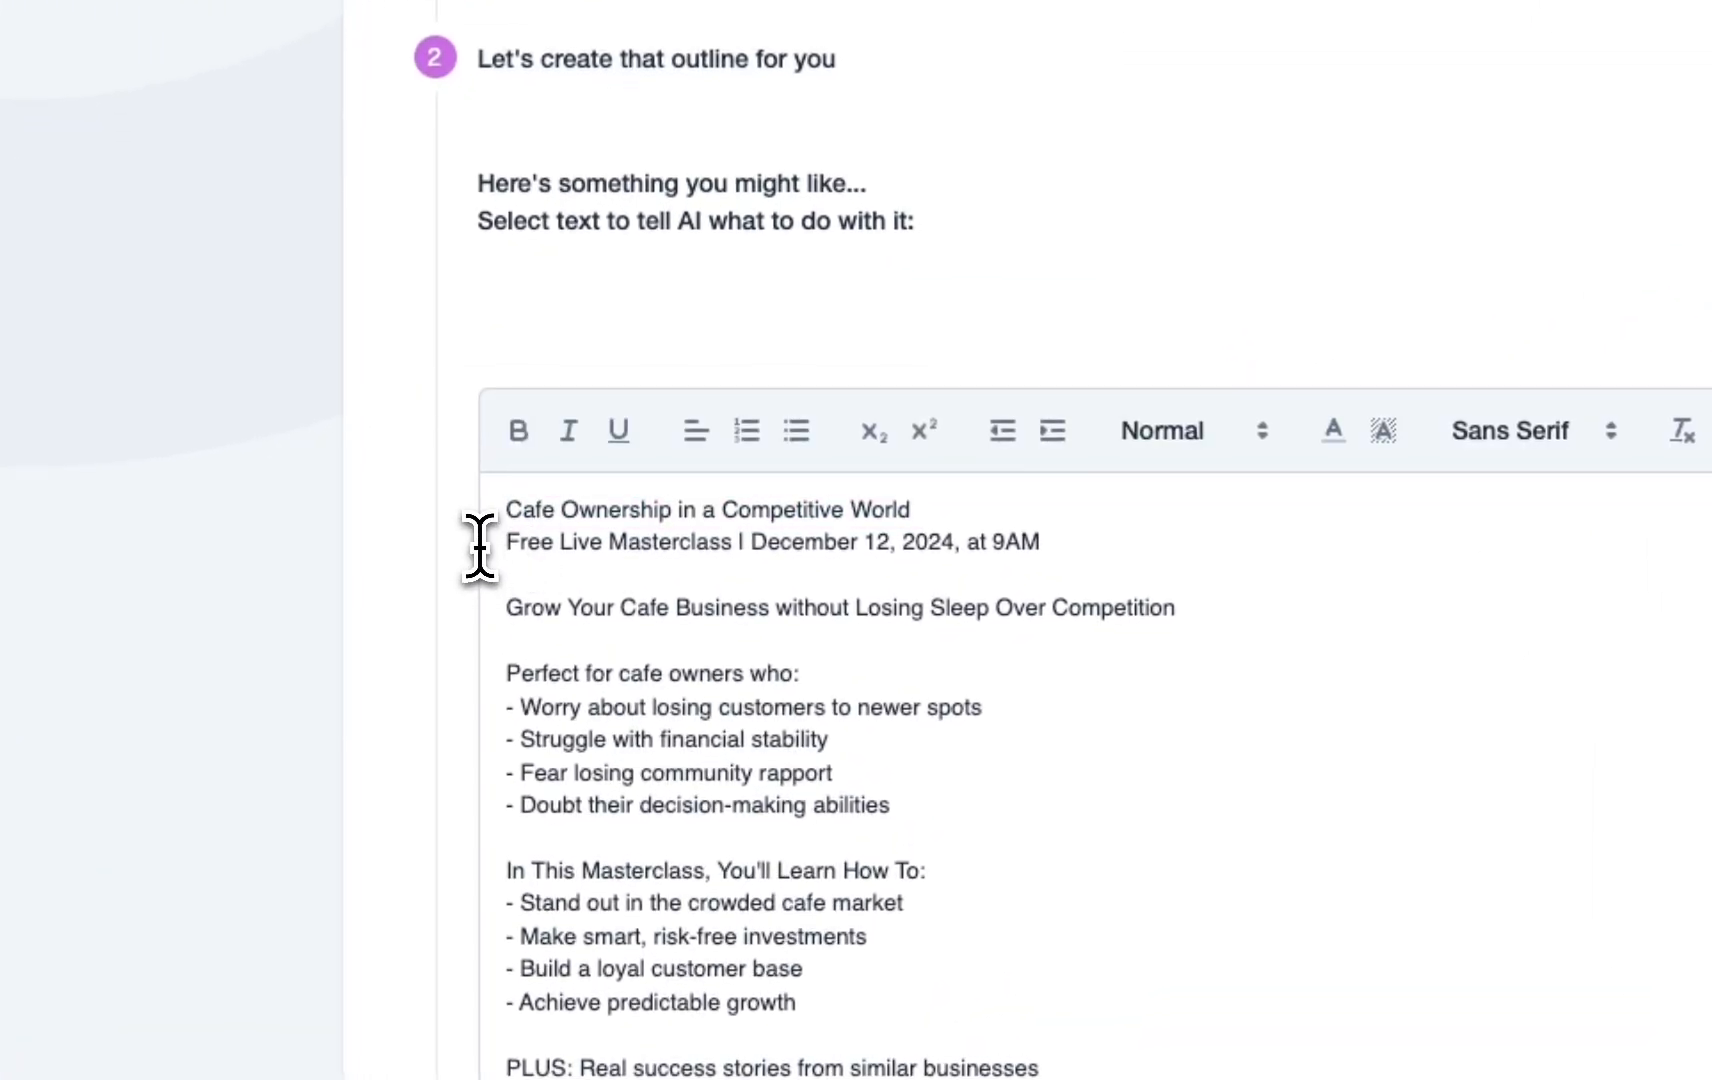
pyautogui.doubleClick(680, 546)
pyautogui.click(1321, 592)
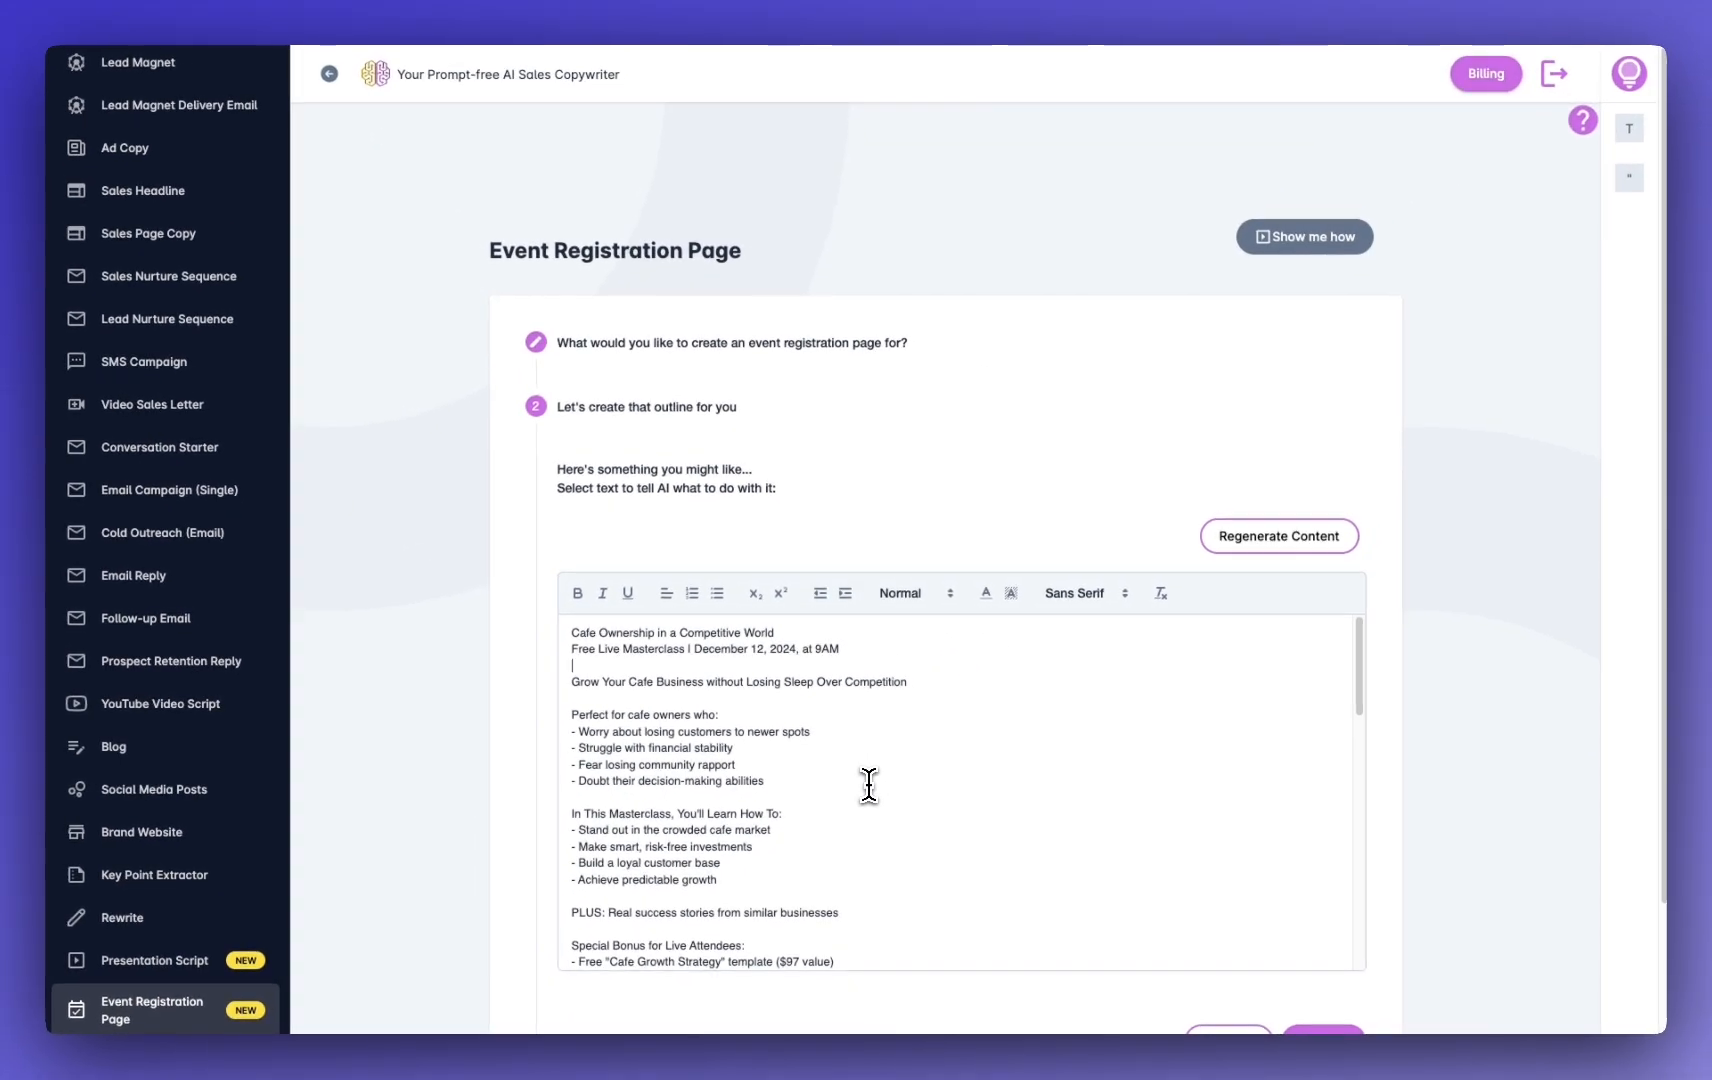
pyautogui.scroll(-1, 860, 765)
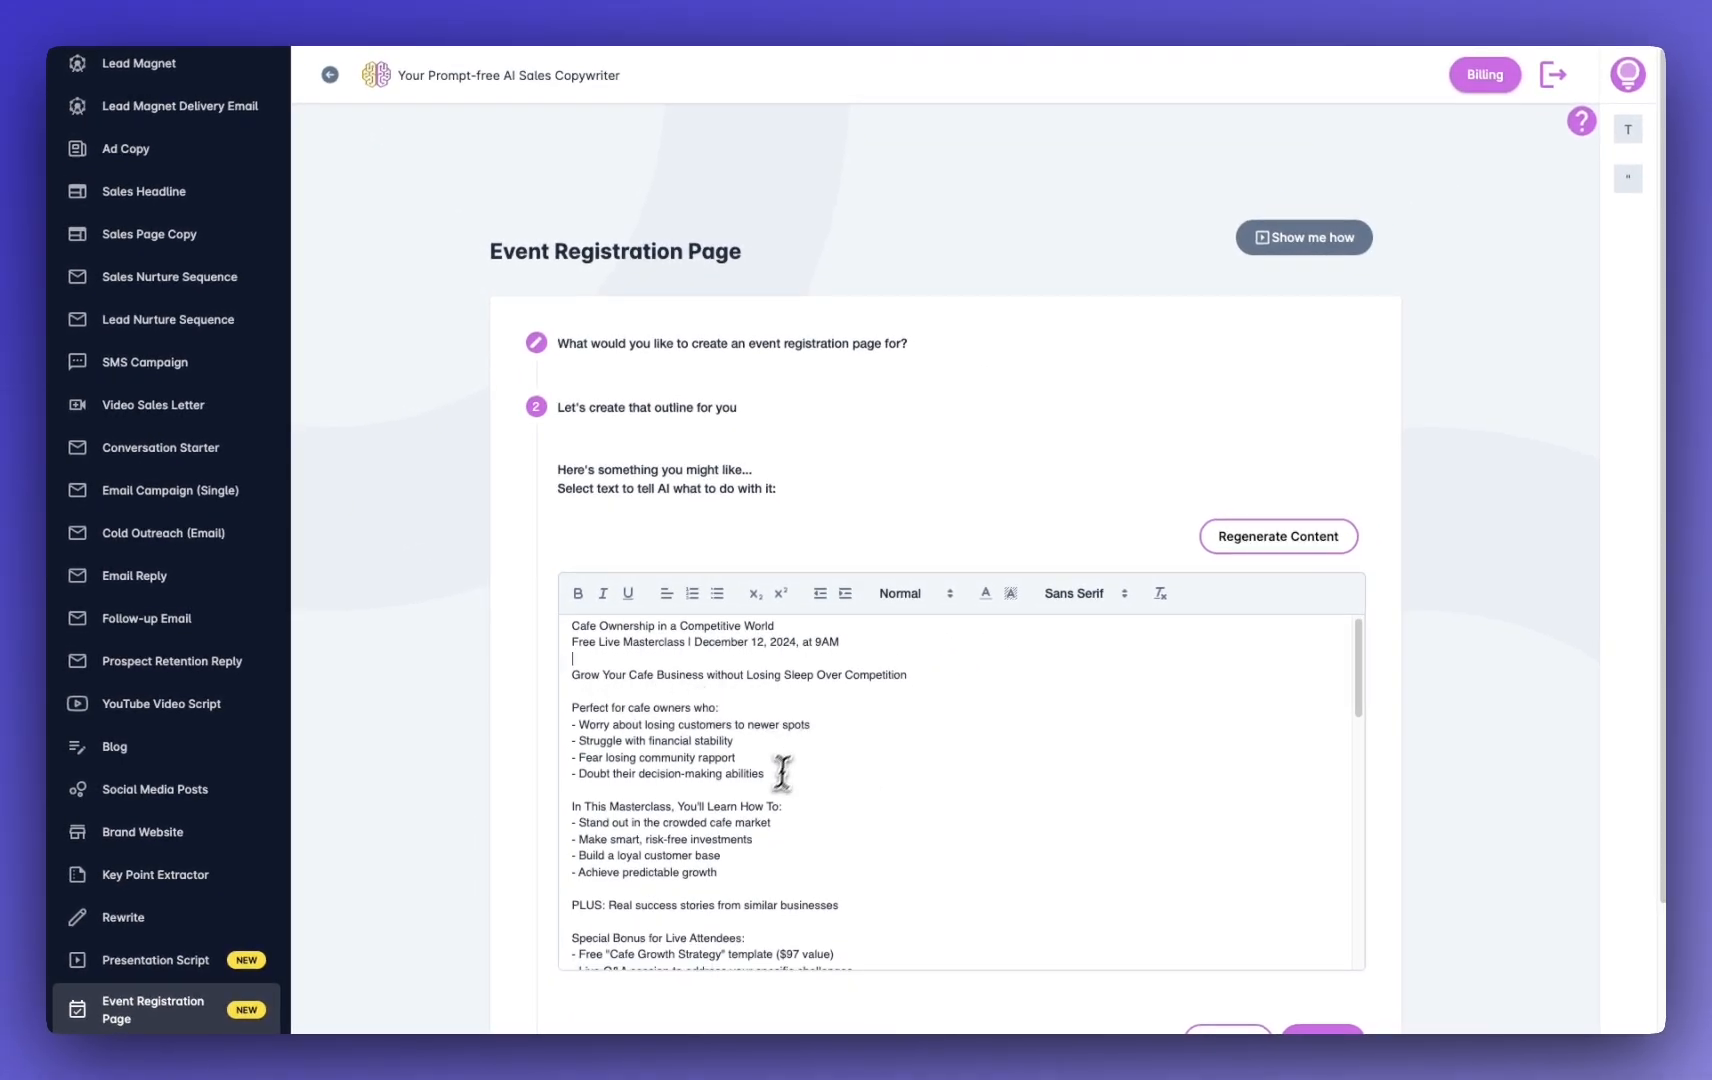
pyautogui.scroll(-1, 770, 780)
pyautogui.moveTo(571, 664); pyautogui.dragTo(907, 664)
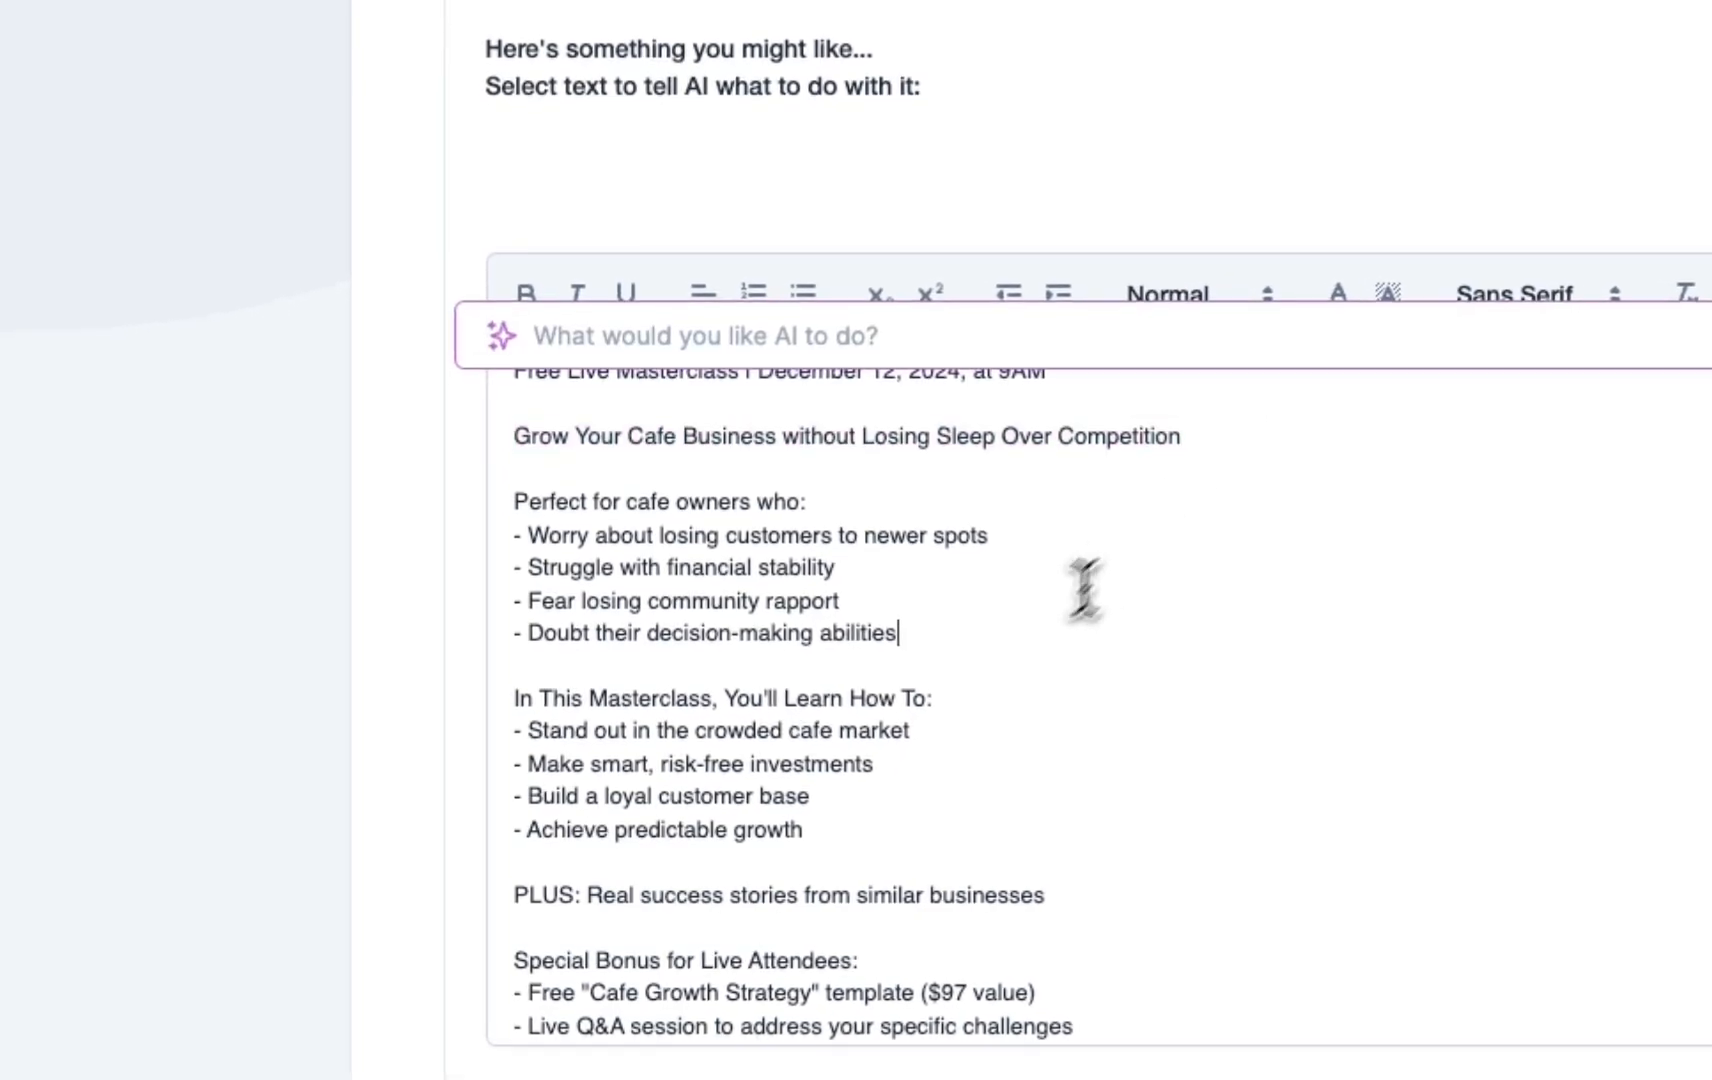
pyautogui.moveTo(508, 489); pyautogui.dragTo(975, 655)
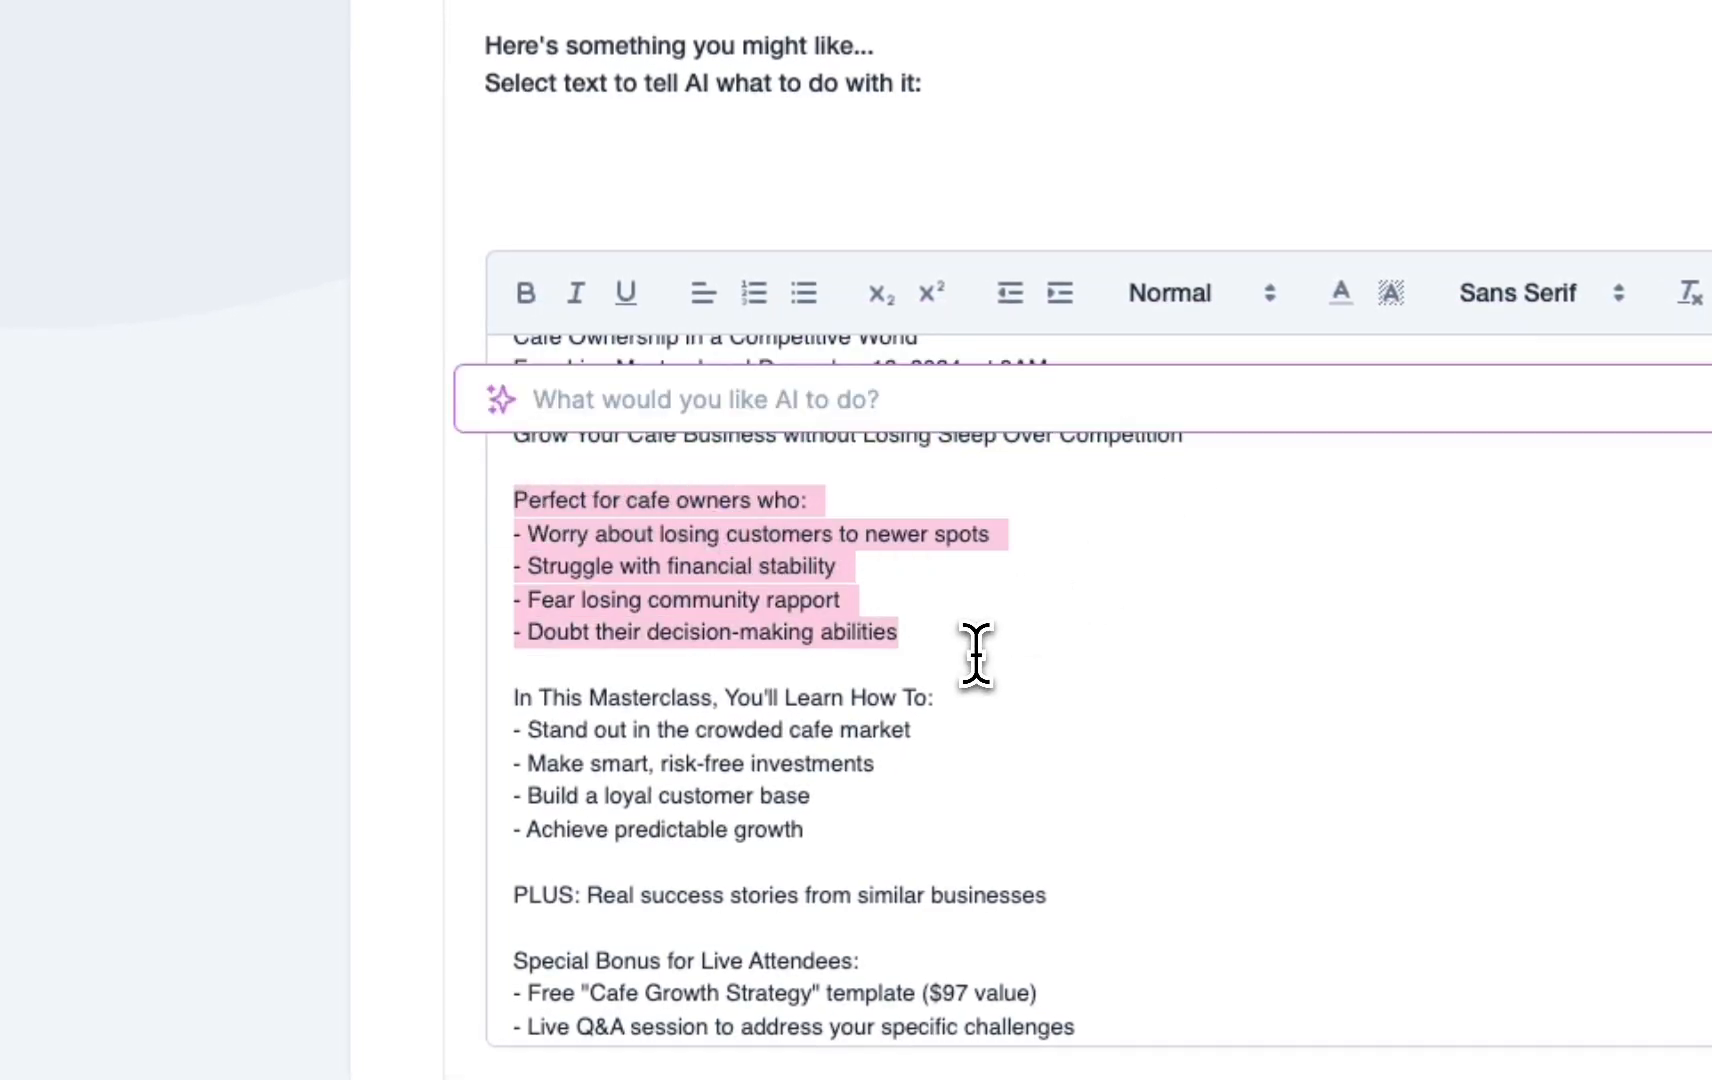
pyautogui.click(930, 638)
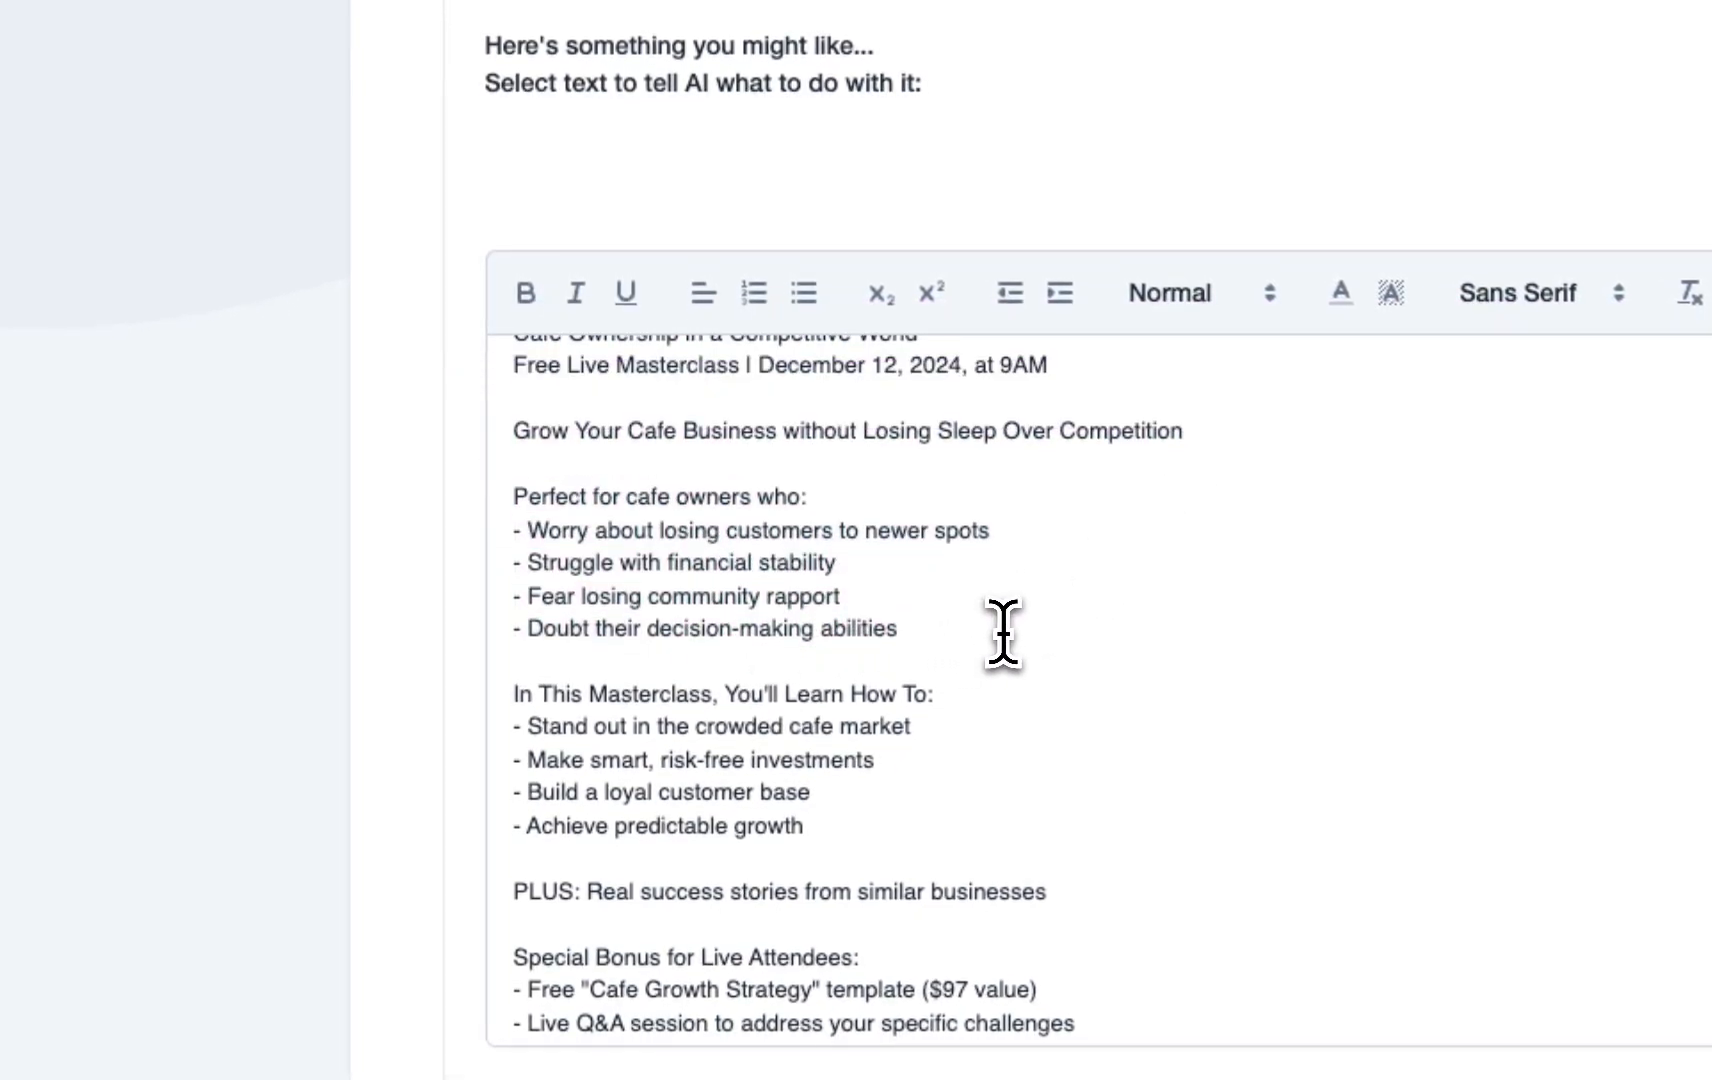
# Examine the outline's learning points, live attendee bonuses, host description and testimonials.
pyautogui.scroll(-1, 1002, 636)
pyautogui.scroll(-2, 1002, 640)
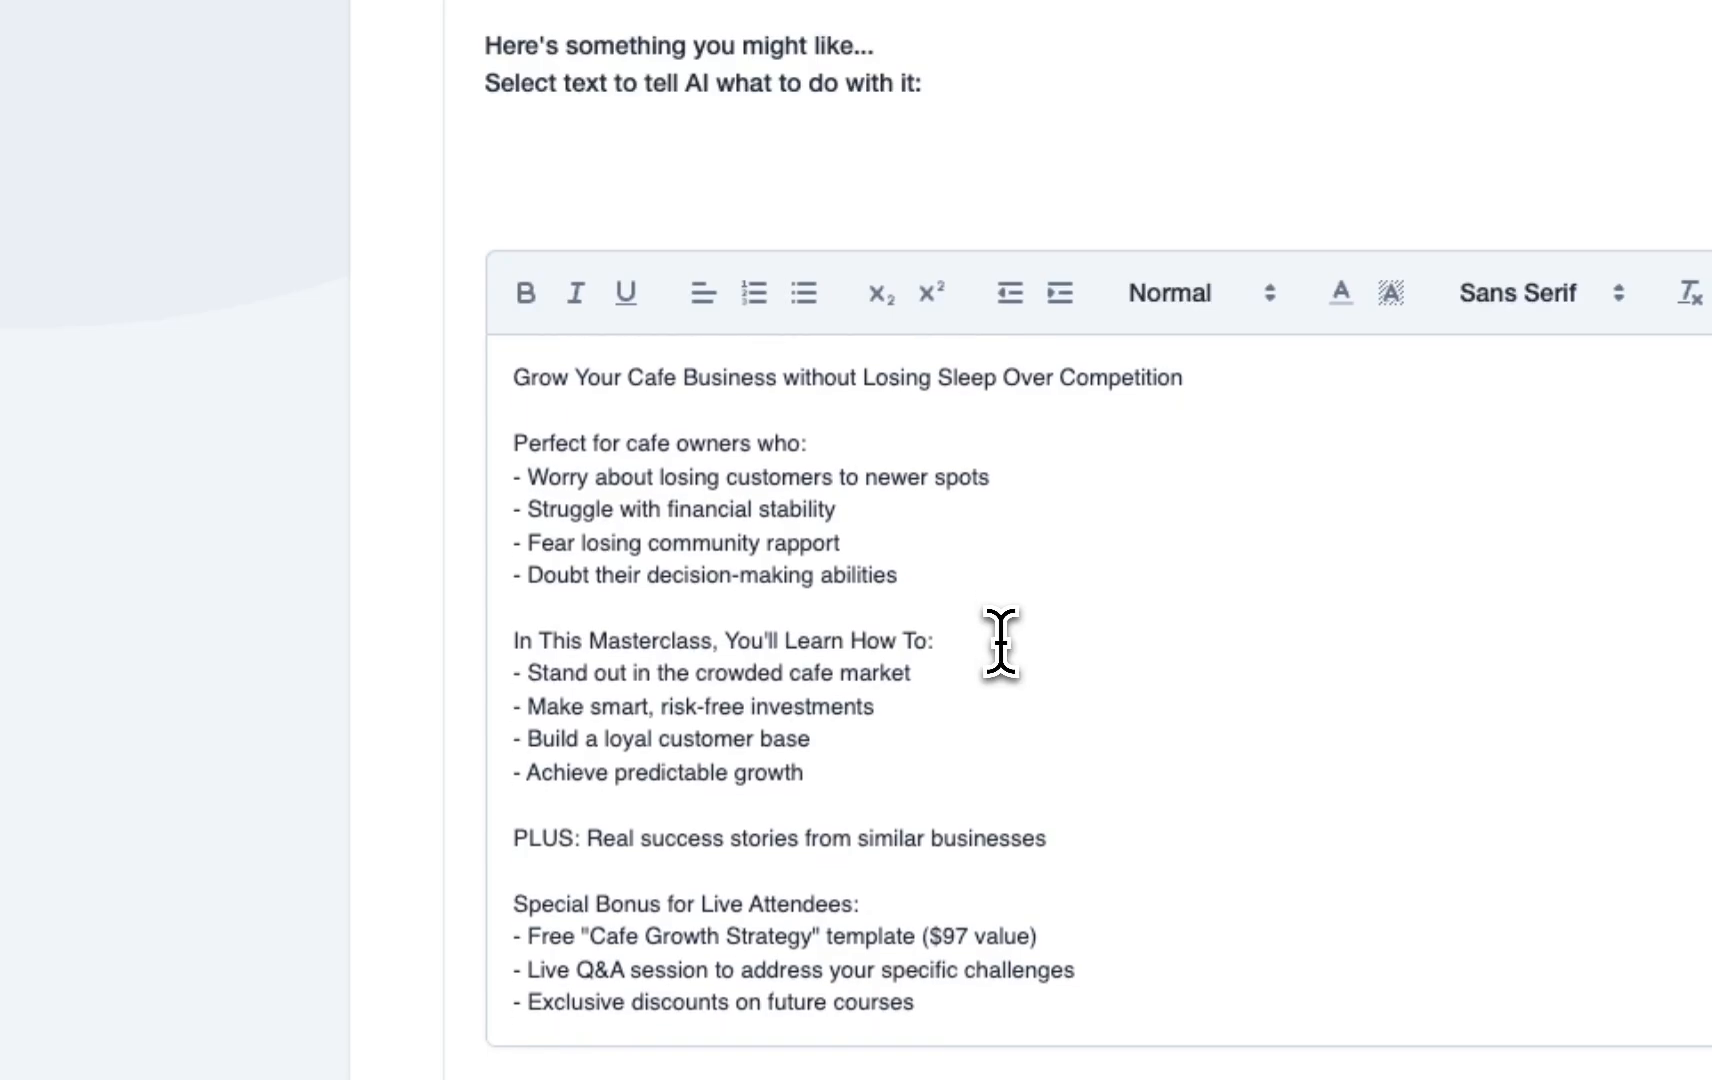
pyautogui.scroll(-3, 1082, 638)
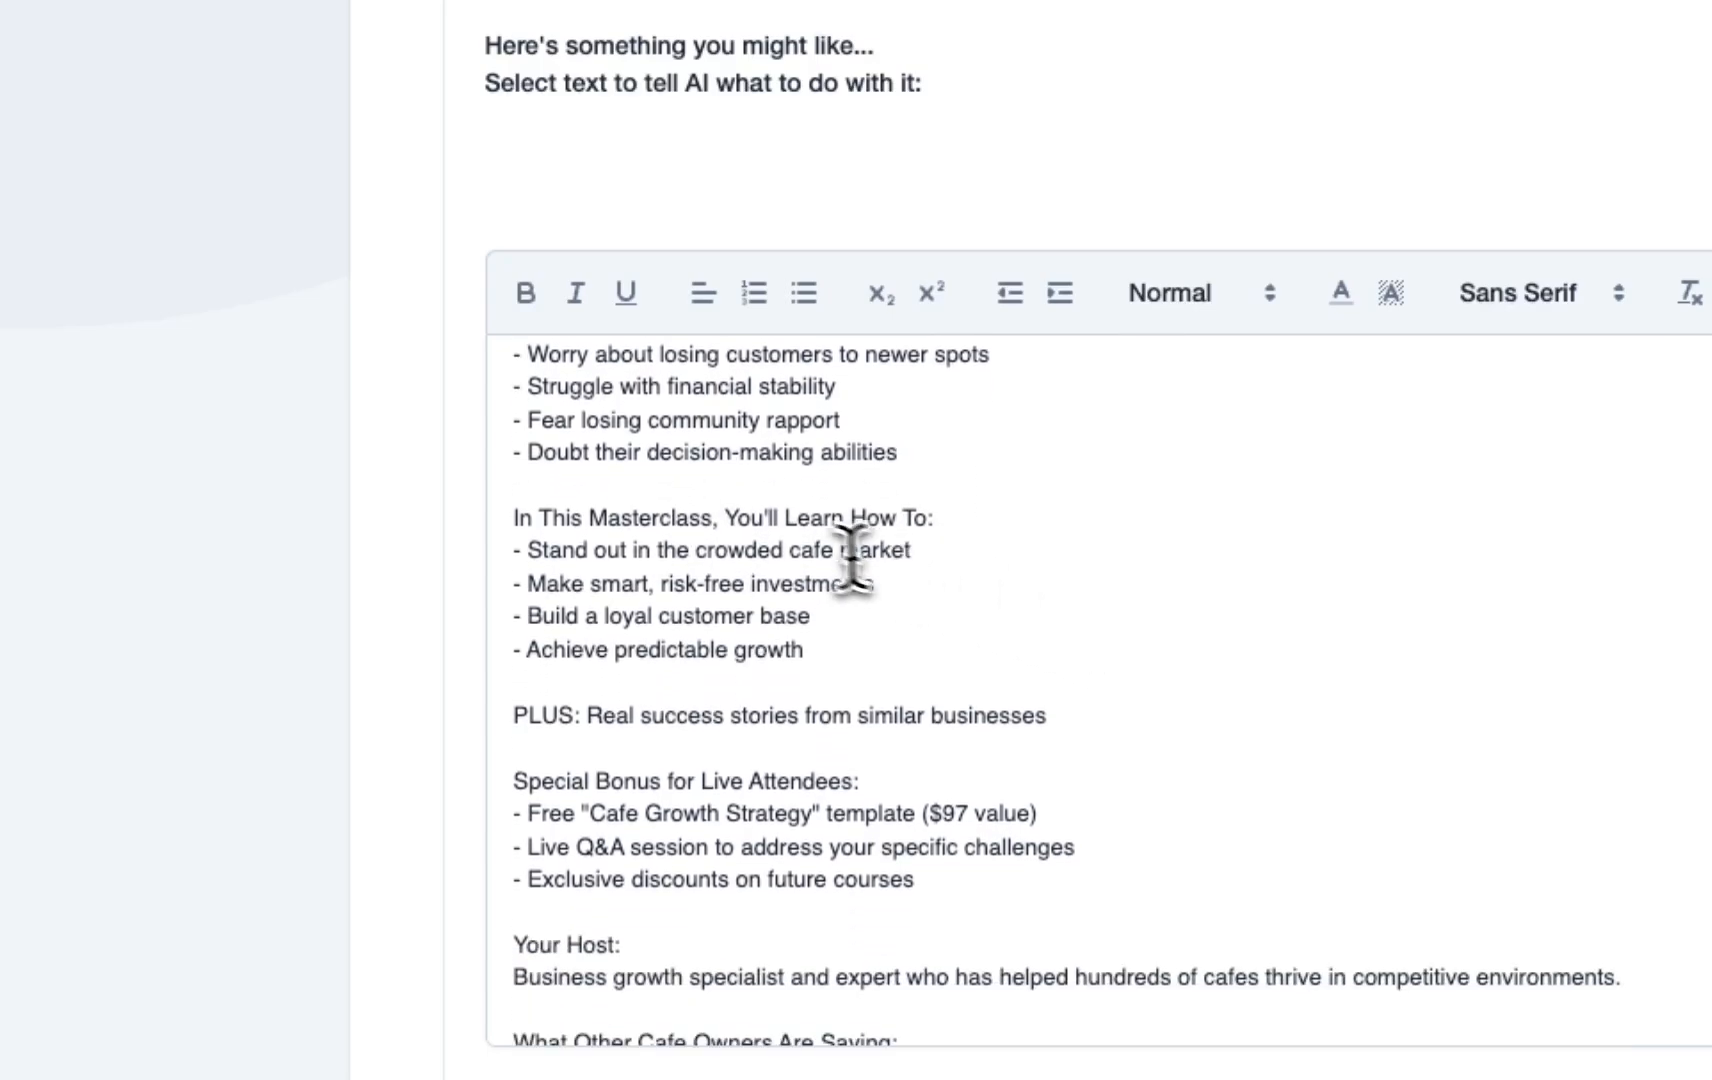
pyautogui.moveTo(515, 543); pyautogui.dragTo(808, 668)
pyautogui.click(886, 588)
pyautogui.scroll(-6, 884, 609)
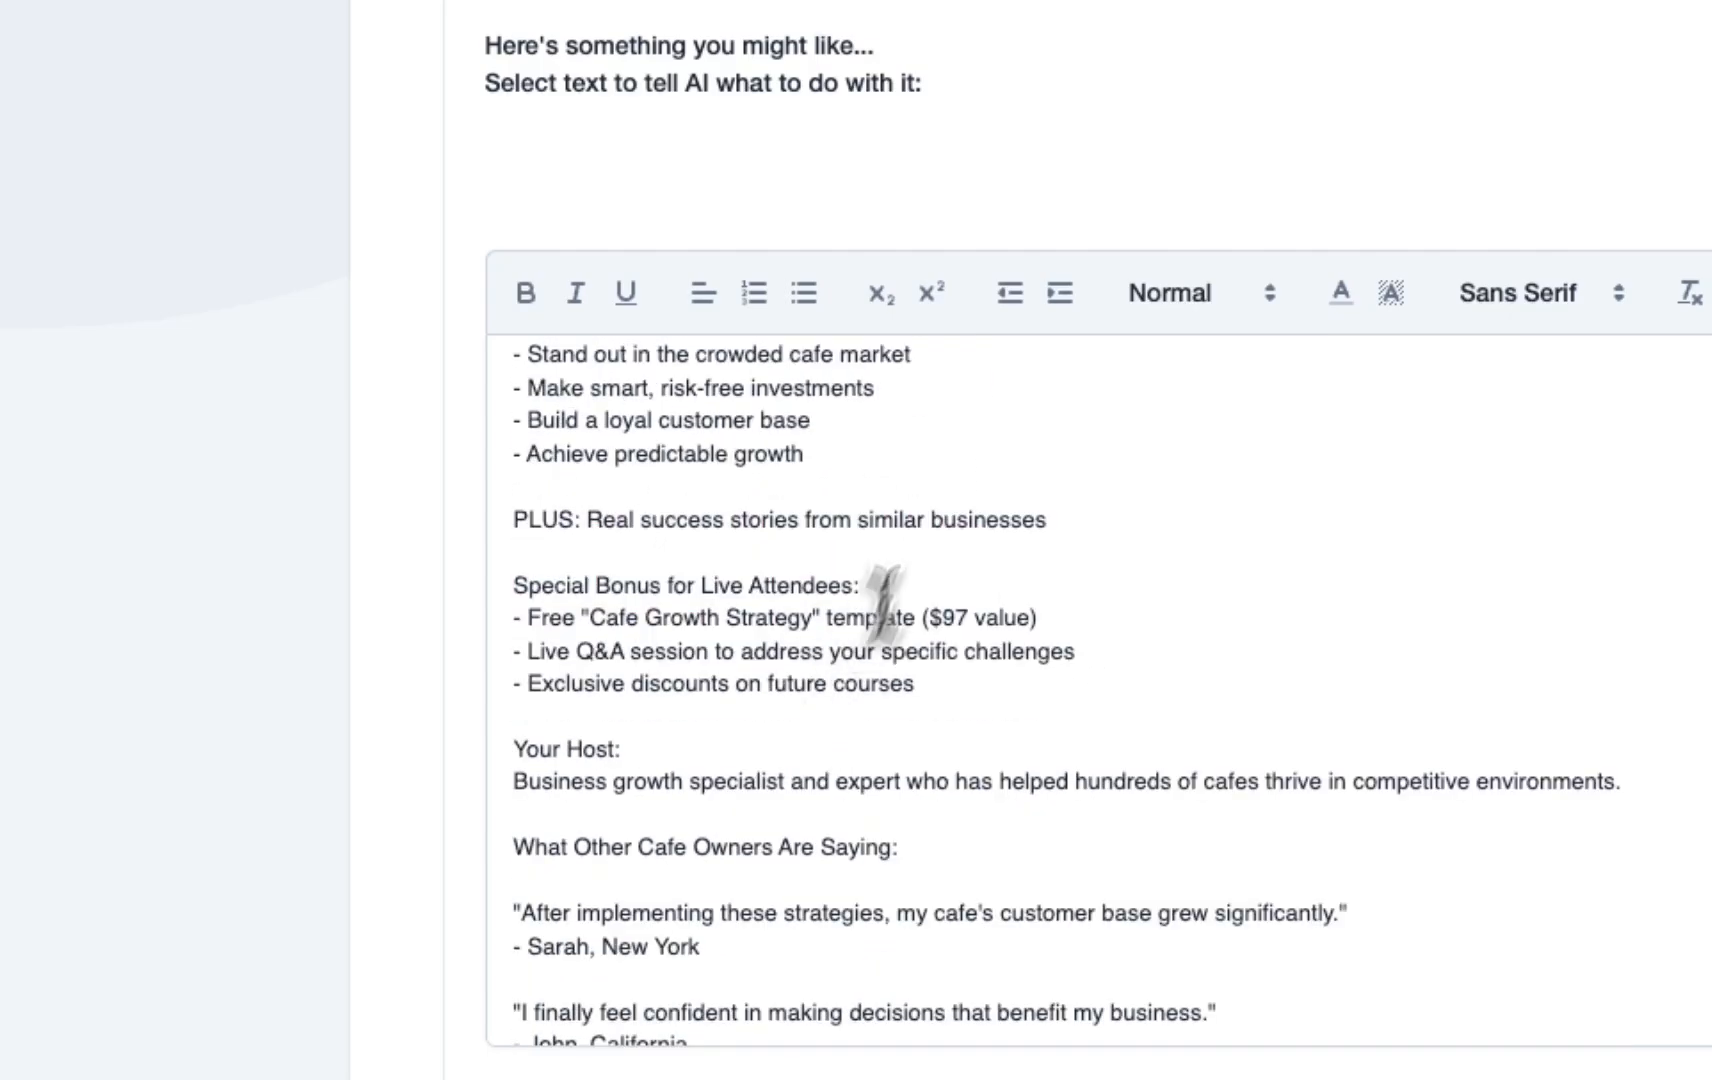
pyautogui.scroll(-1, 916, 664)
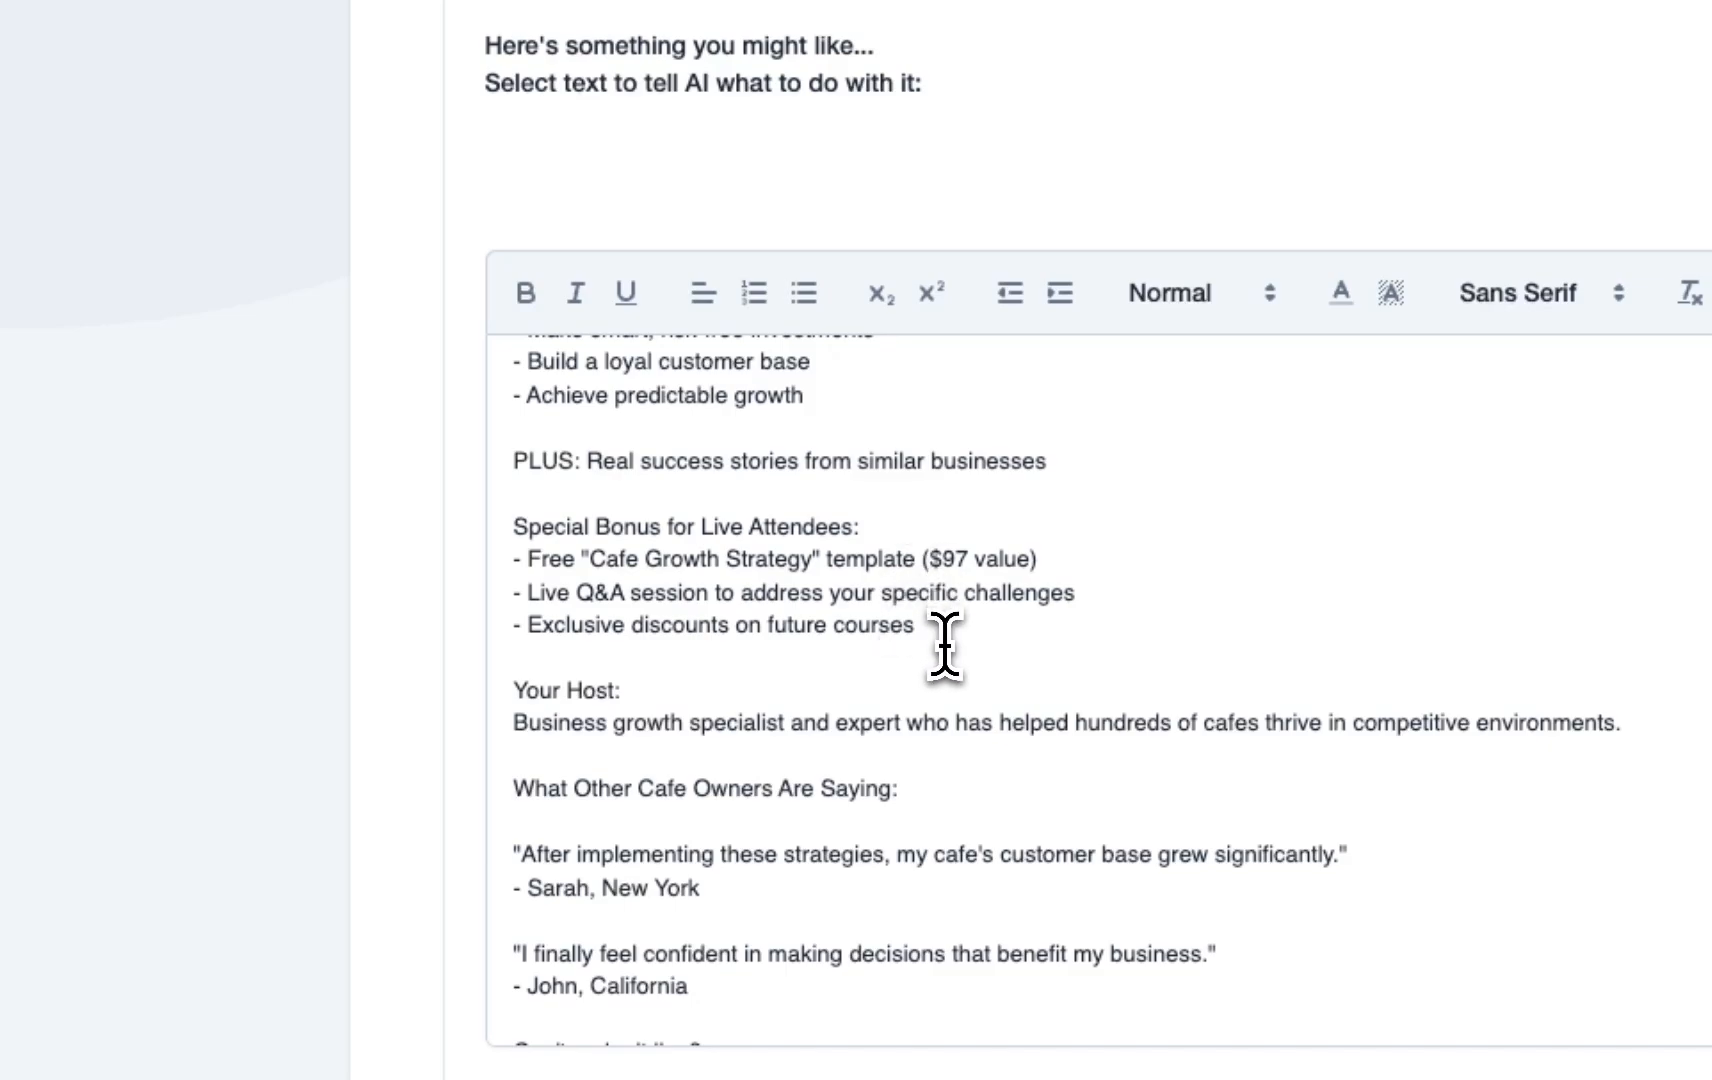
pyautogui.scroll(-1, 945, 645)
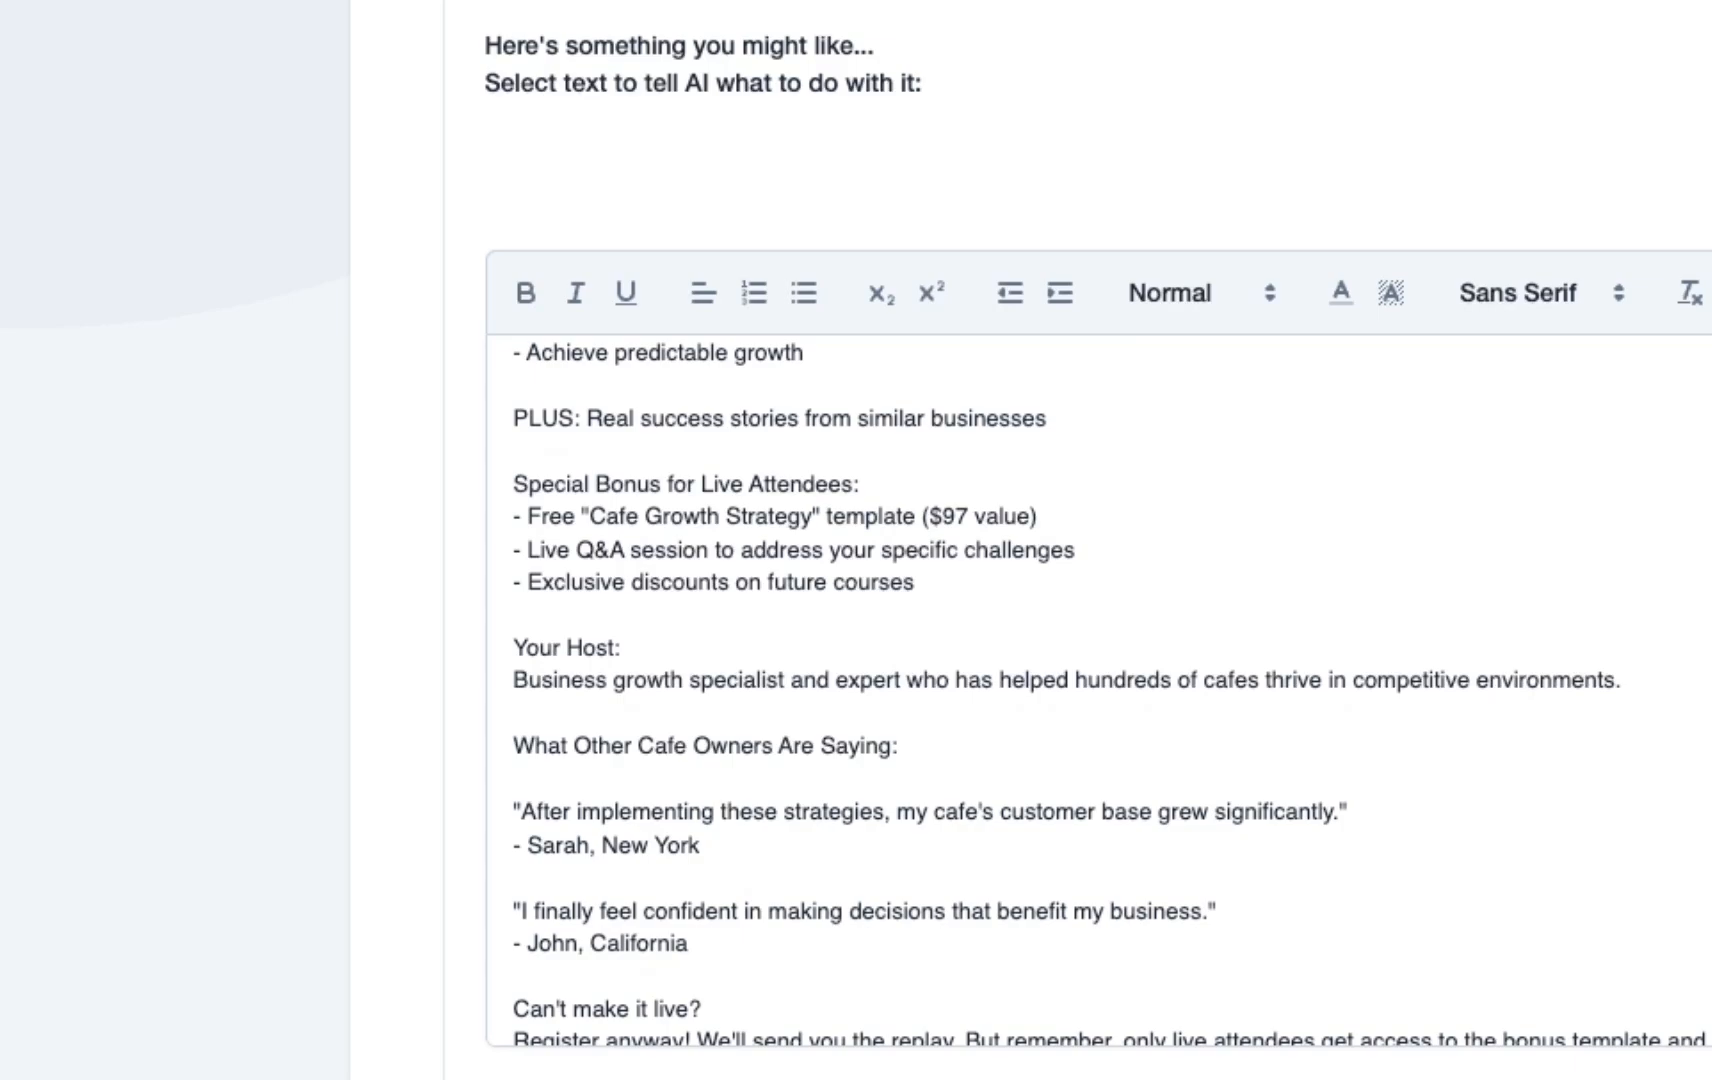
pyautogui.scroll(-5, 936, 650)
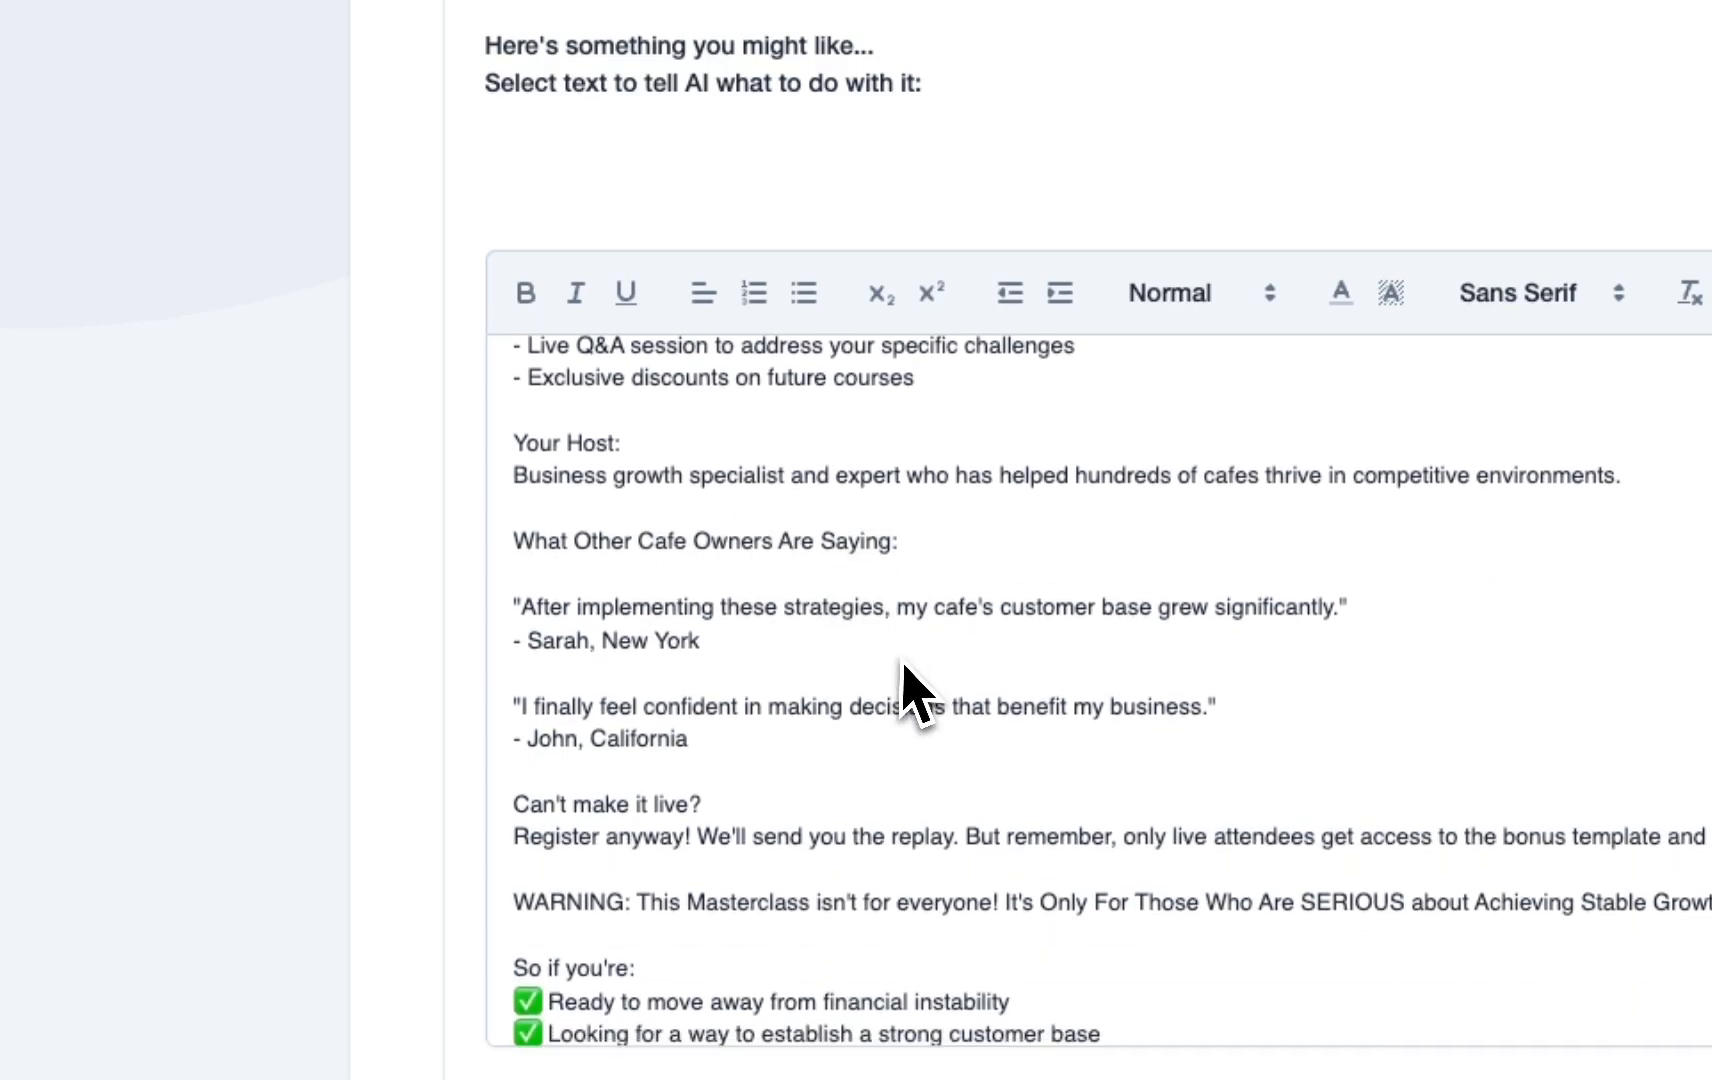
# Read the rest of the outline, from the testimonials and checklist to the letter from the host.
pyautogui.scroll(-1, 905, 668)
pyautogui.scroll(-1, 775, 745)
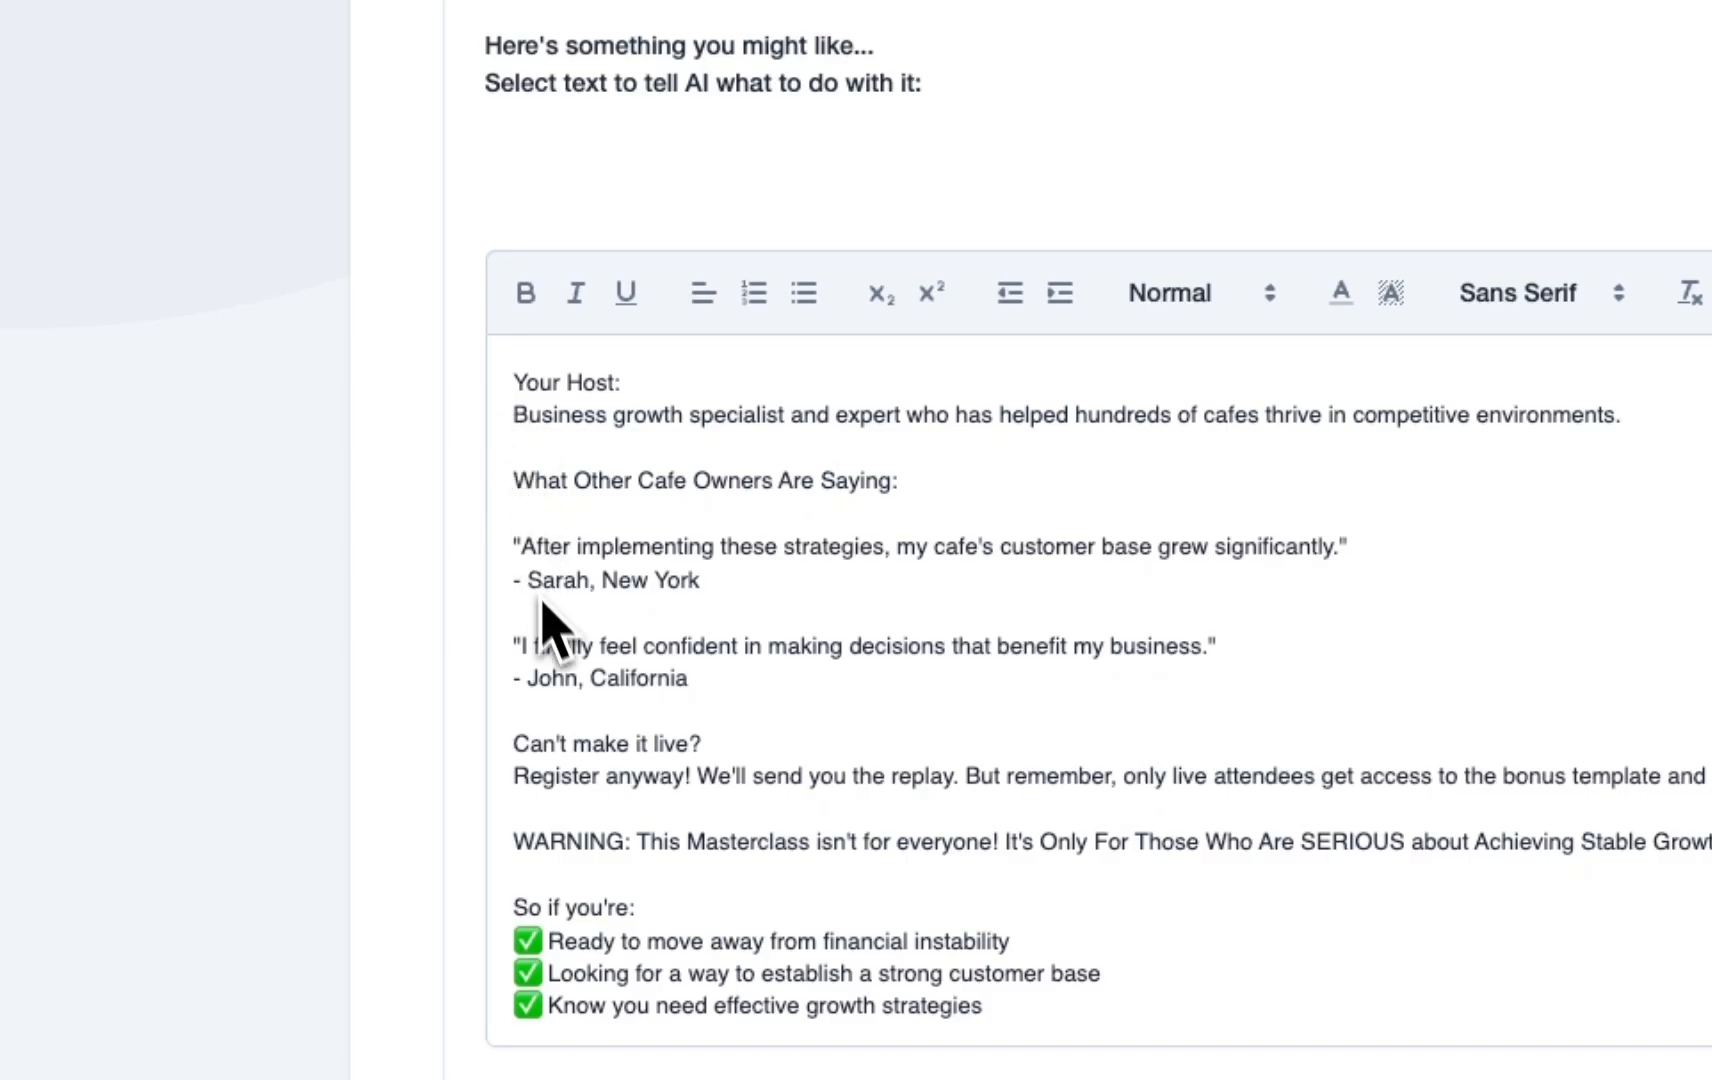
pyautogui.scroll(-2, 700, 670)
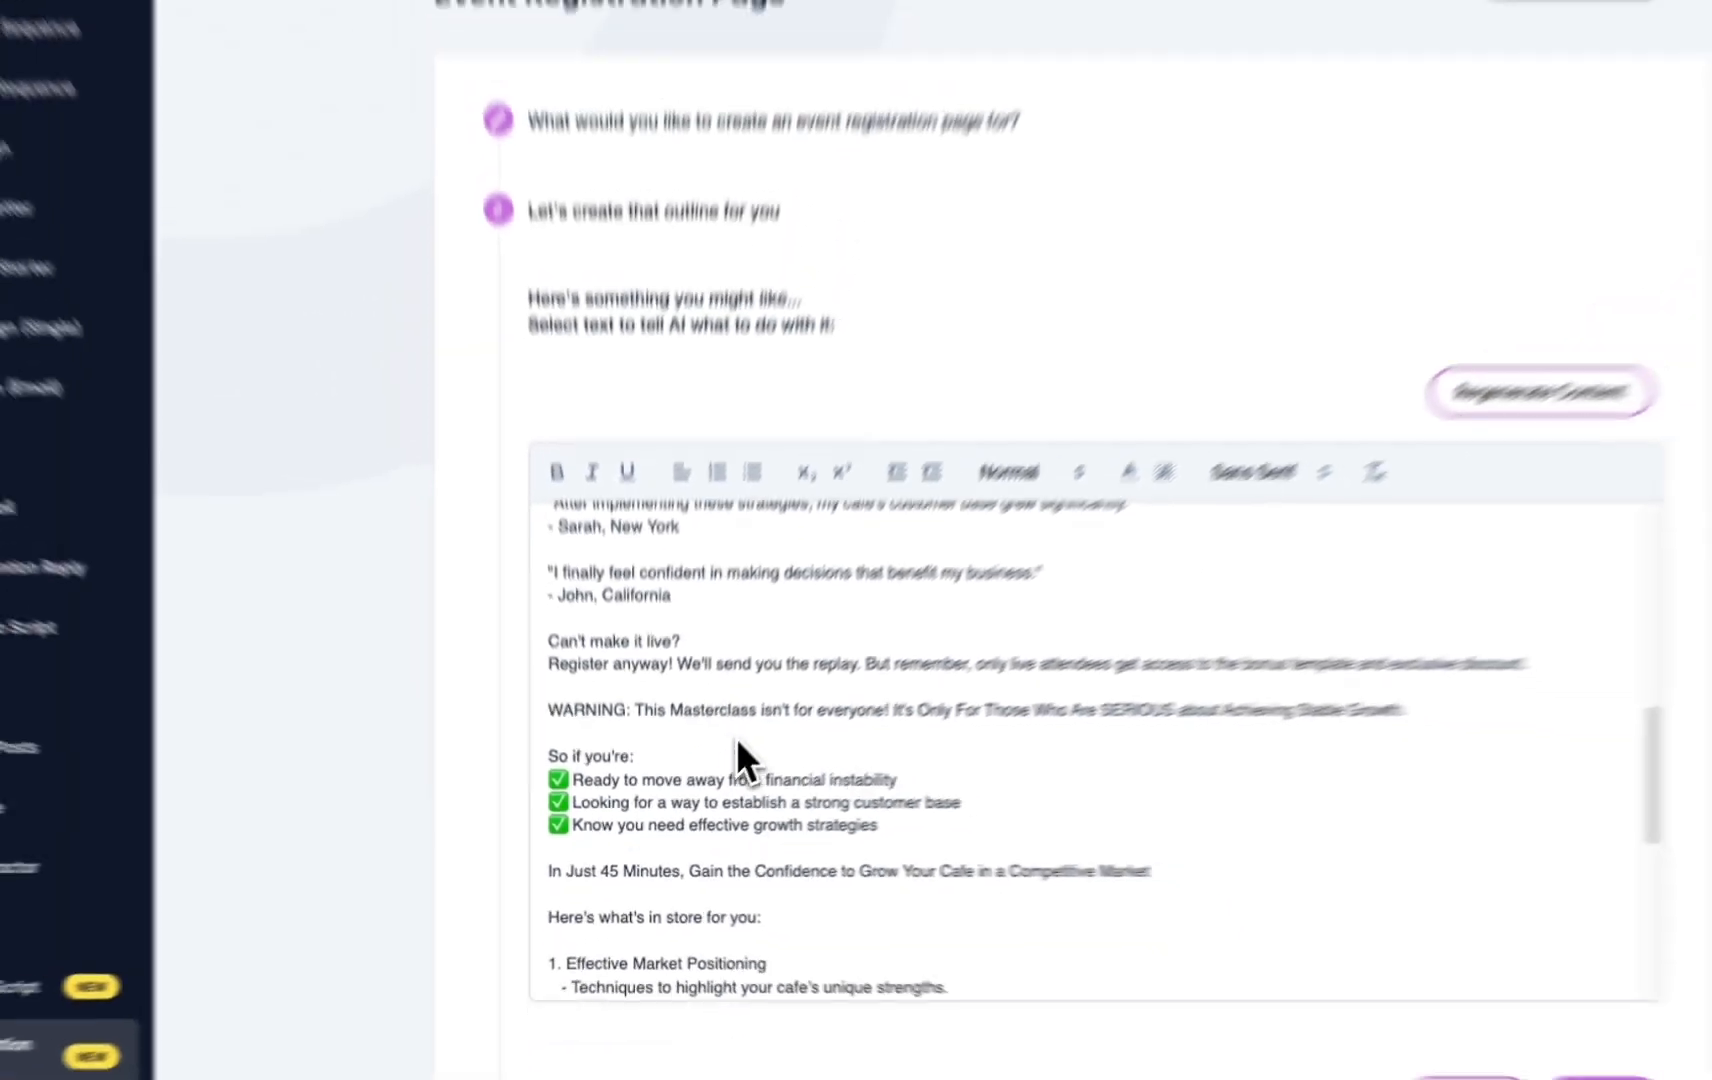
pyautogui.scroll(-10, 745, 770)
pyautogui.moveTo(843, 835); pyautogui.dragTo(548, 804)
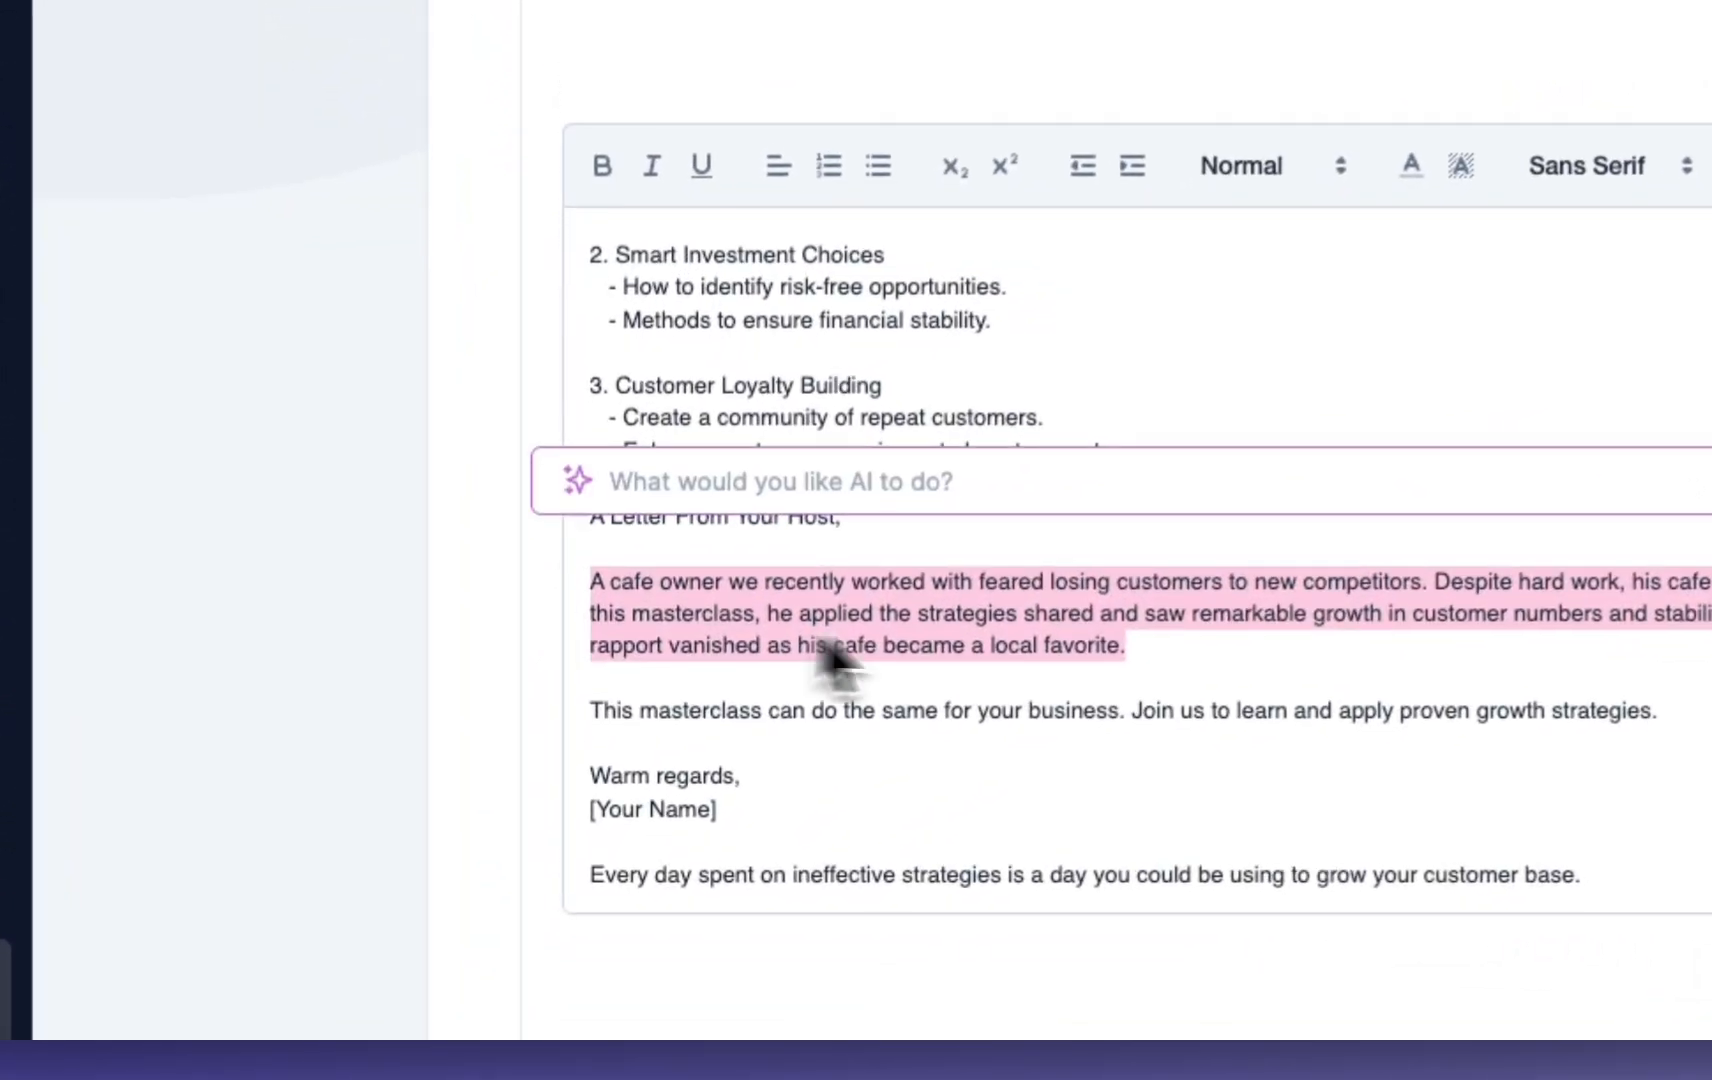
pyautogui.click(1152, 662)
# Accept the outline and produce the final event registration page content.
pyautogui.scroll(-5, 1154, 660)
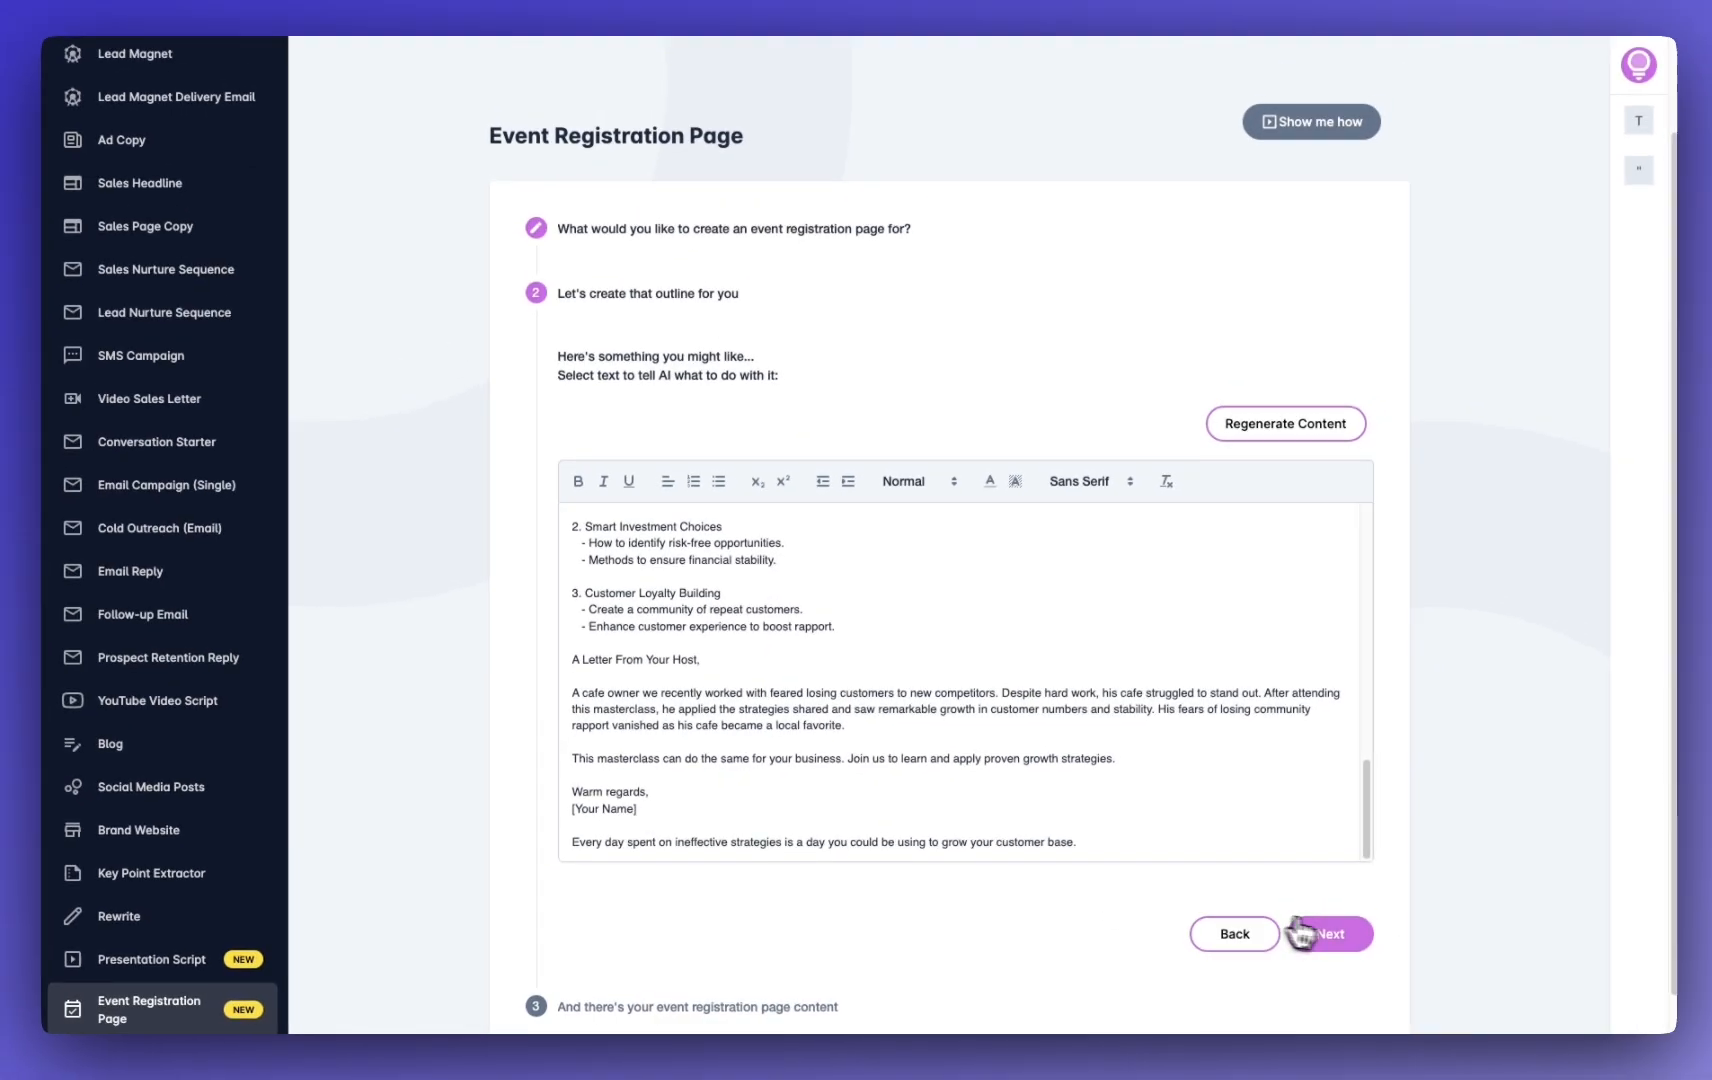
pyautogui.click(1333, 932)
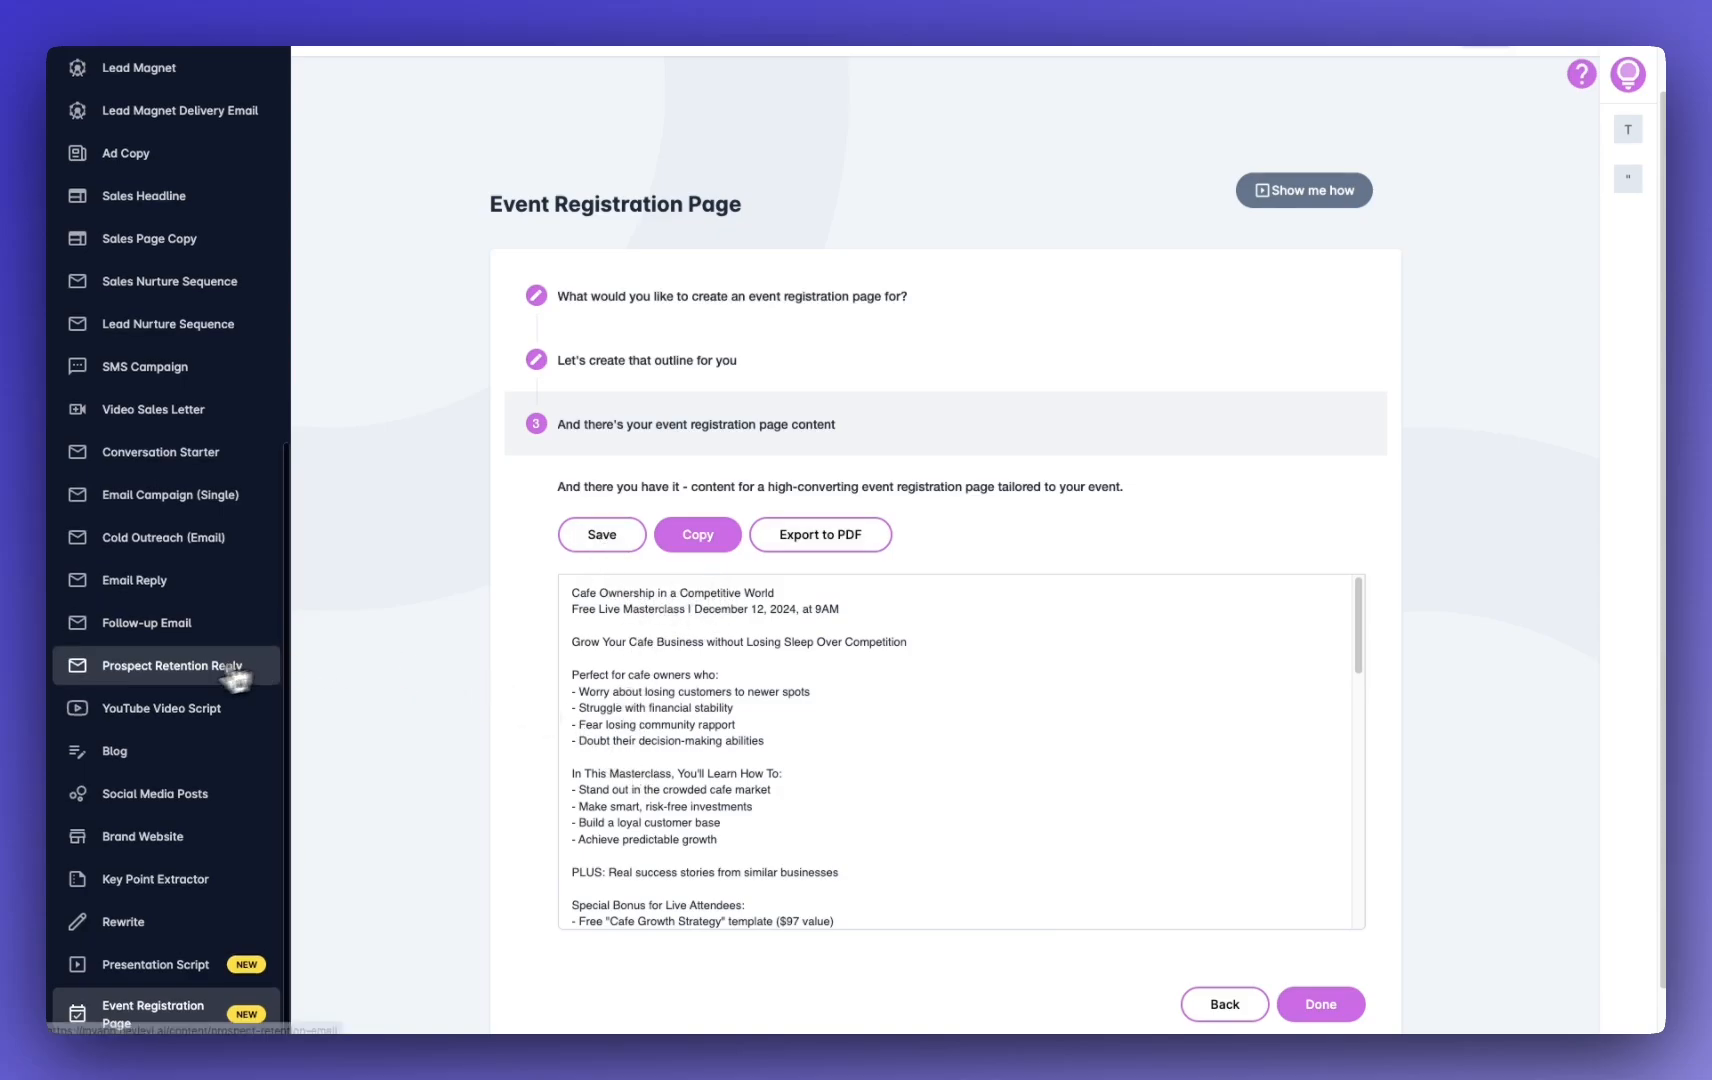
pyautogui.scroll(6, 183, 680)
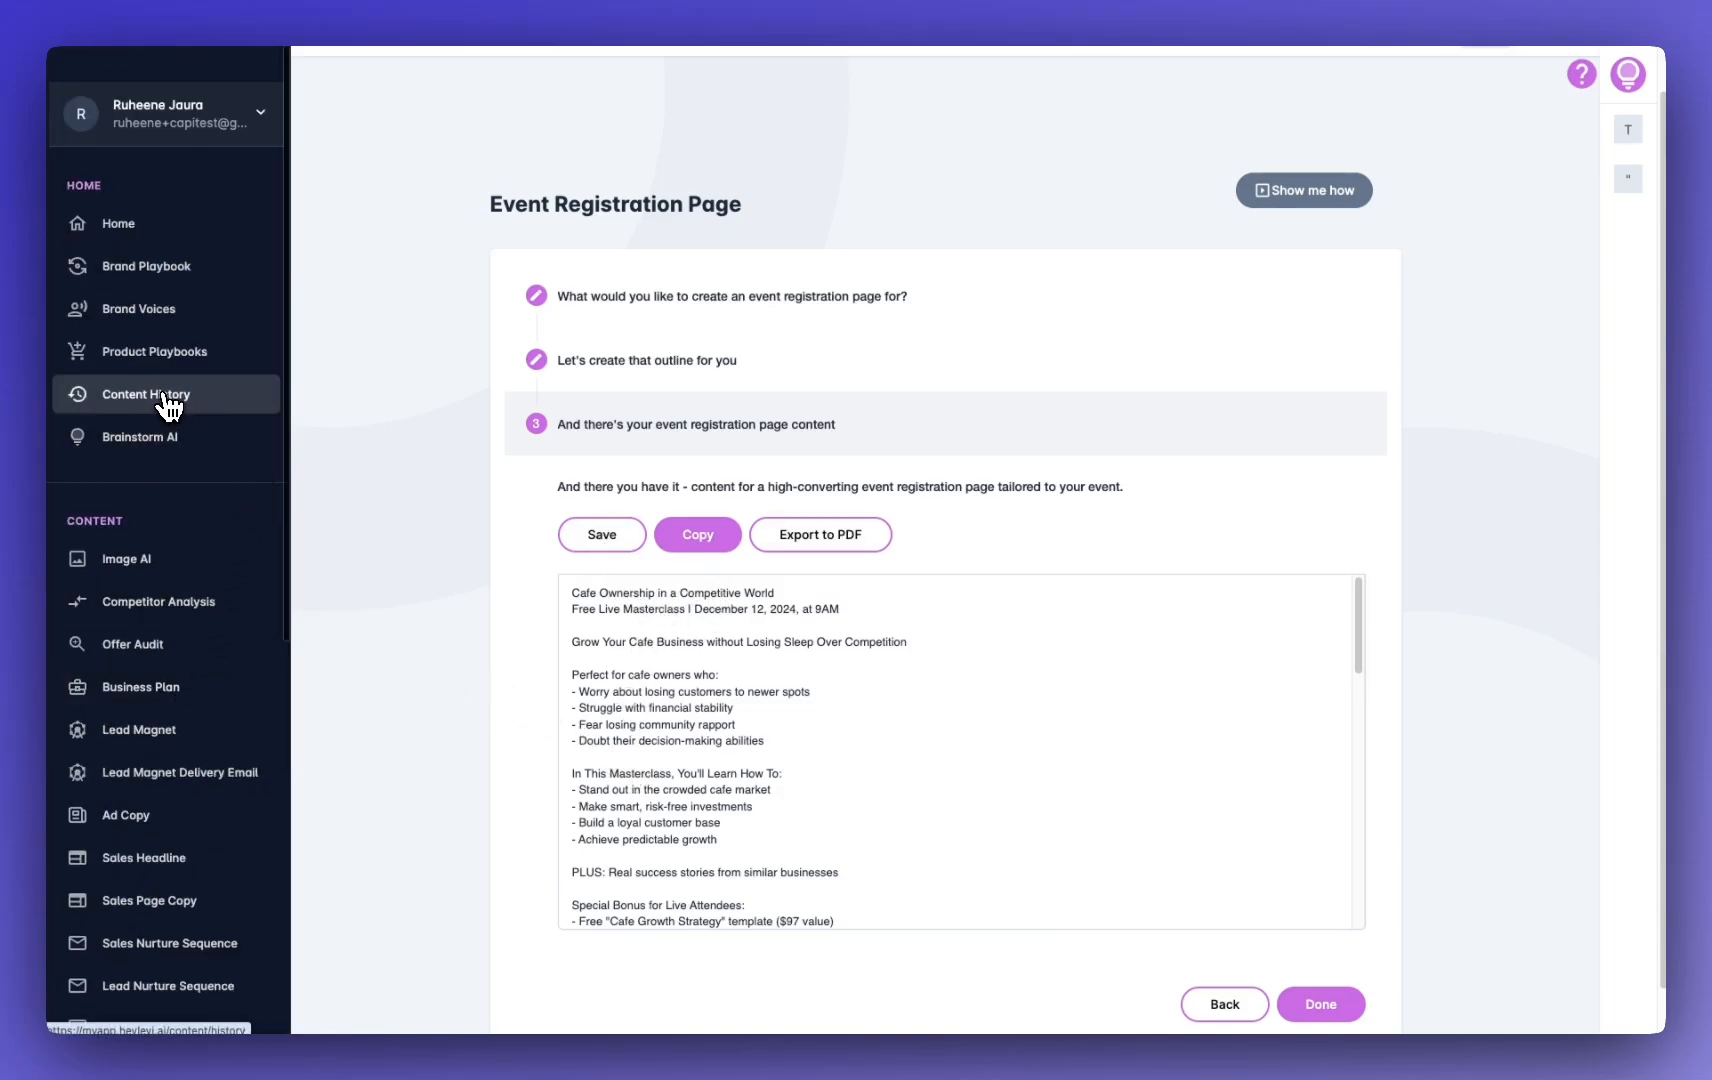